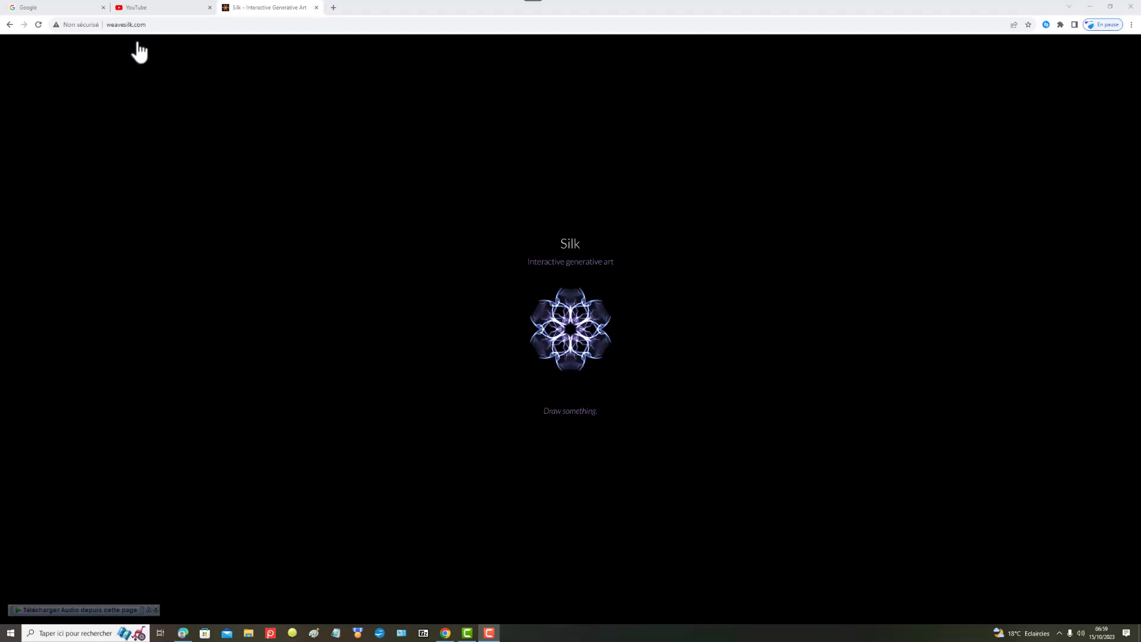
# - Draw two mirrored blue-green strokes: a curve beside the canvas centre and an angular arch meeting above it
pyautogui.click(154, 26)
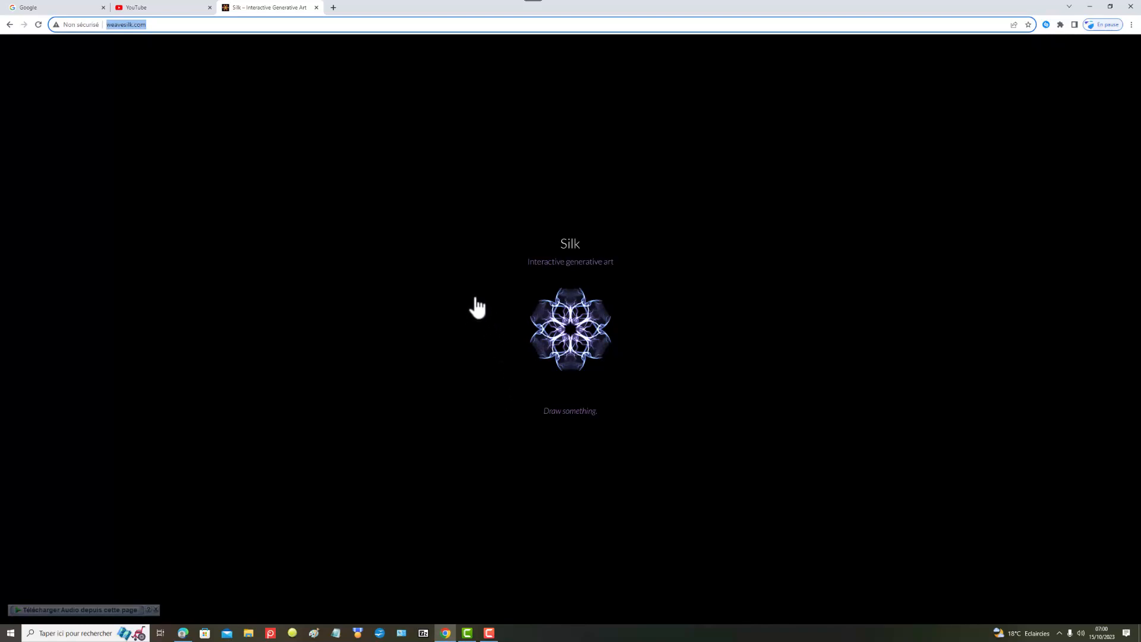
pyautogui.moveTo(482, 298)
pyautogui.mouseDown()
pyautogui.moveTo(500, 324)
pyautogui.moveTo(418, 378)
pyautogui.mouseUp()
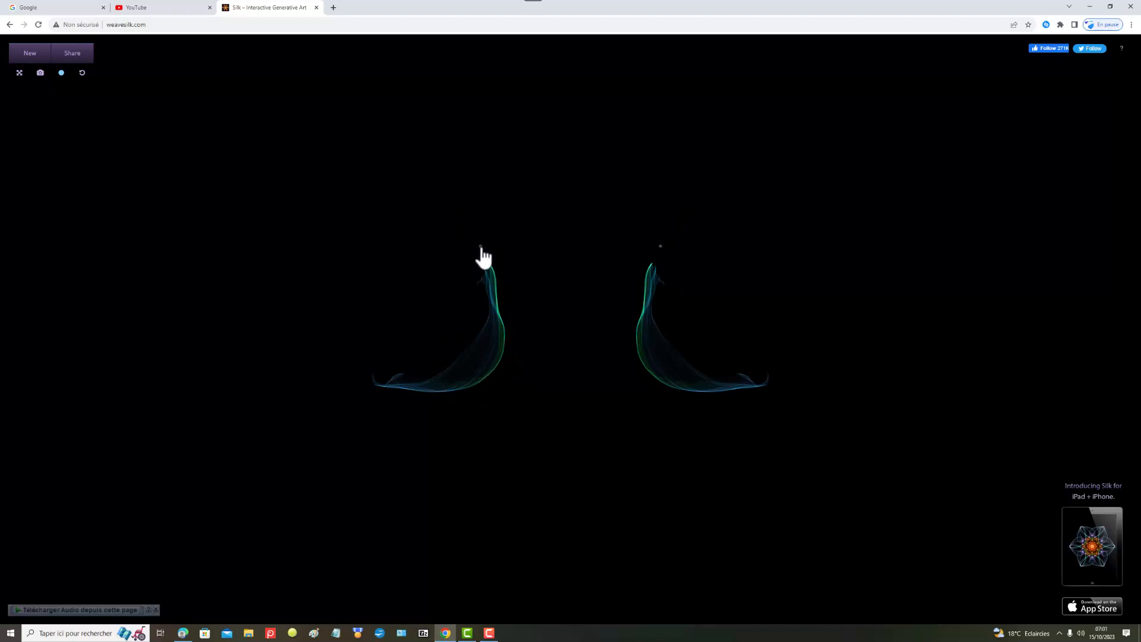
pyautogui.moveTo(482, 249)
pyautogui.mouseDown()
pyautogui.moveTo(445, 192)
pyautogui.moveTo(458, 160)
pyautogui.moveTo(495, 137)
pyautogui.moveTo(570, 145)
pyautogui.mouseUp()
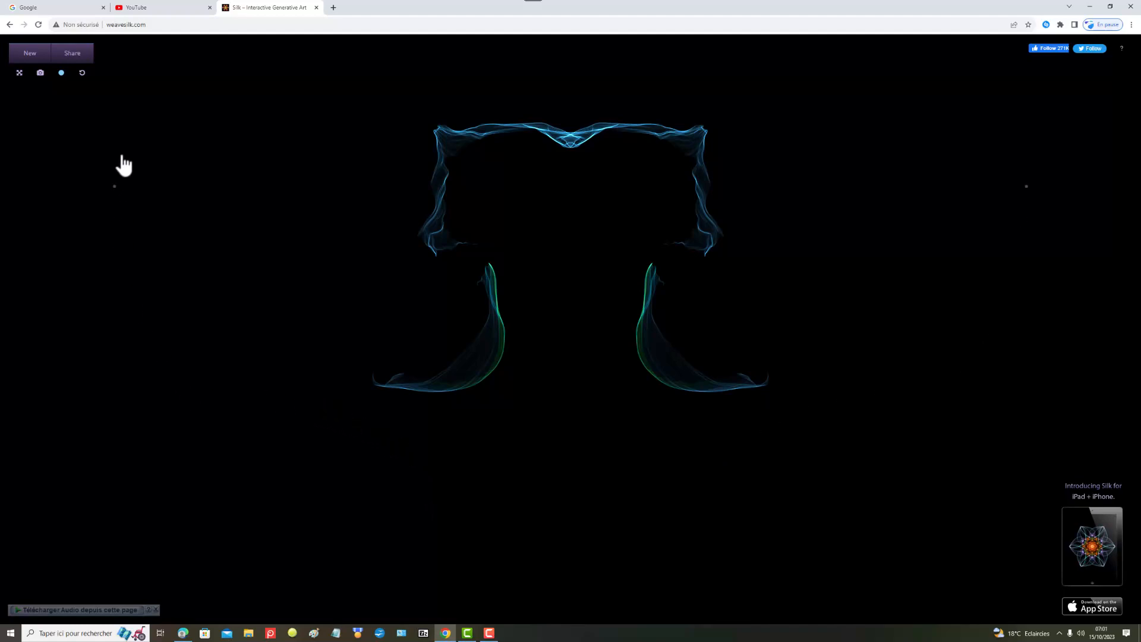
# - Undo the upper blue arch stroke and restore it
pyautogui.click(83, 72)
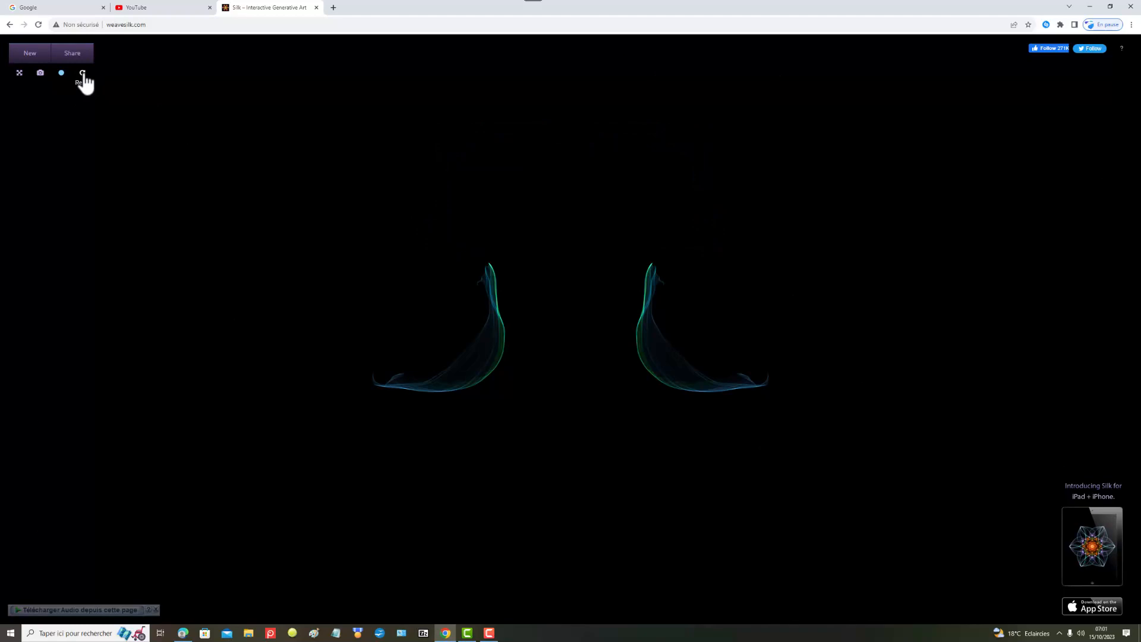
pyautogui.click(83, 72)
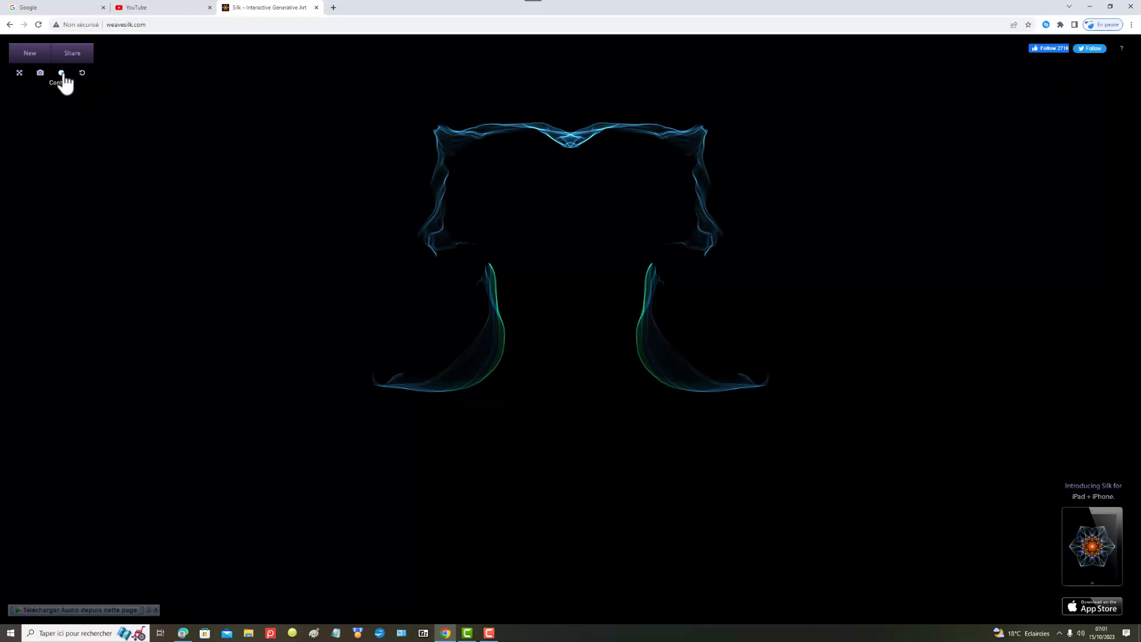
# - Set 3-fold rotational symmetry and draw a short yellow stroke near the side of the blue arch
pyautogui.click(62, 73)
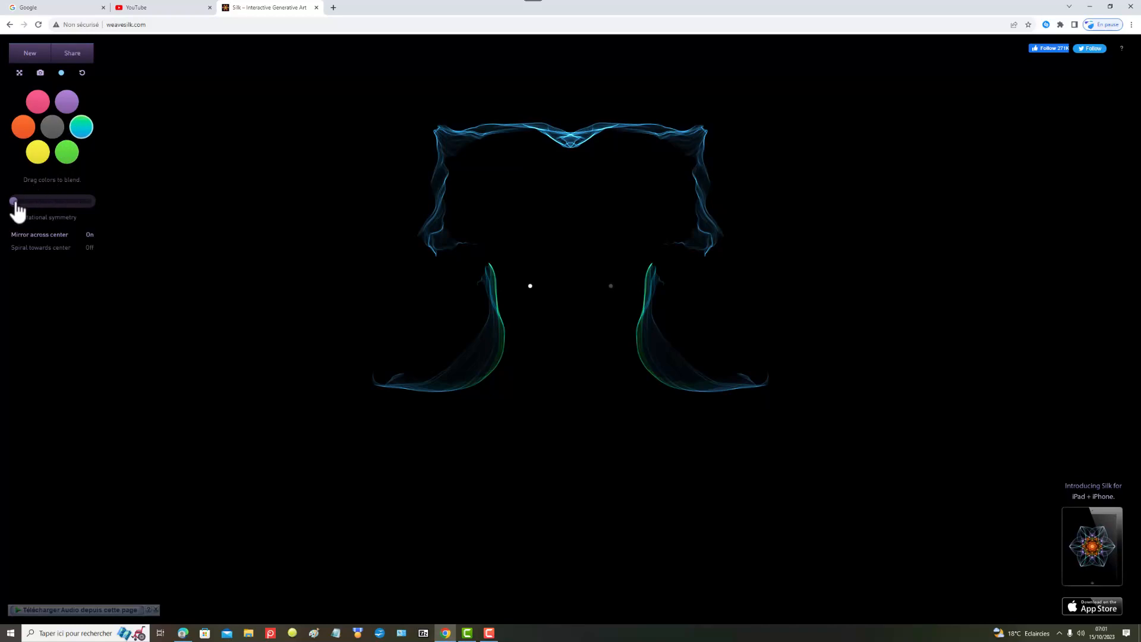
pyautogui.moveTo(18, 202); pyautogui.dragTo(39, 203)
pyautogui.click(36, 158)
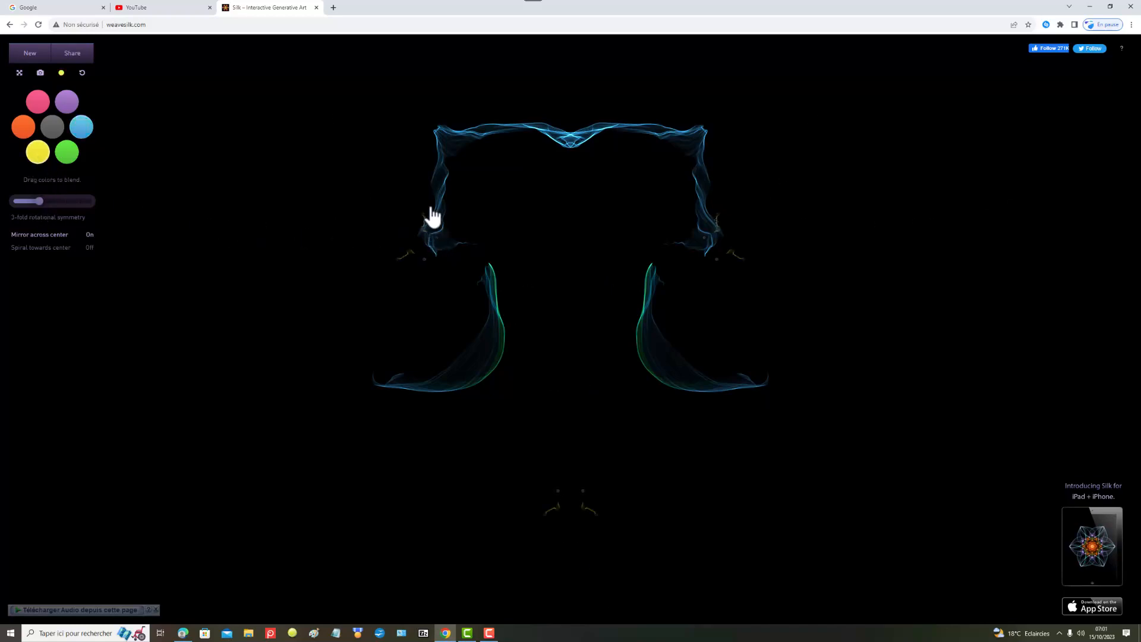
pyautogui.moveTo(430, 216); pyautogui.dragTo(442, 184)
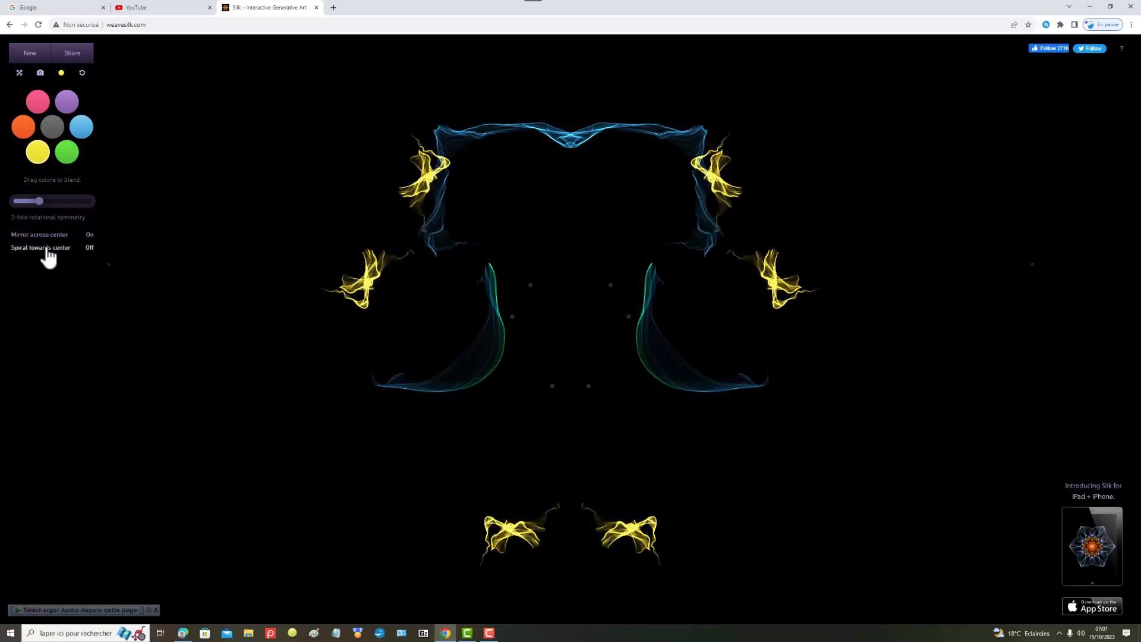
# - Set 2-fold rotational symmetry and draw a pink stroke from the canvas centre outward
pyautogui.moveTo(34, 205); pyautogui.dragTo(29, 207)
pyautogui.click(40, 103)
pyautogui.moveTo(576, 315)
pyautogui.mouseDown()
pyautogui.moveTo(570, 368)
pyautogui.moveTo(507, 376)
pyautogui.mouseUp()
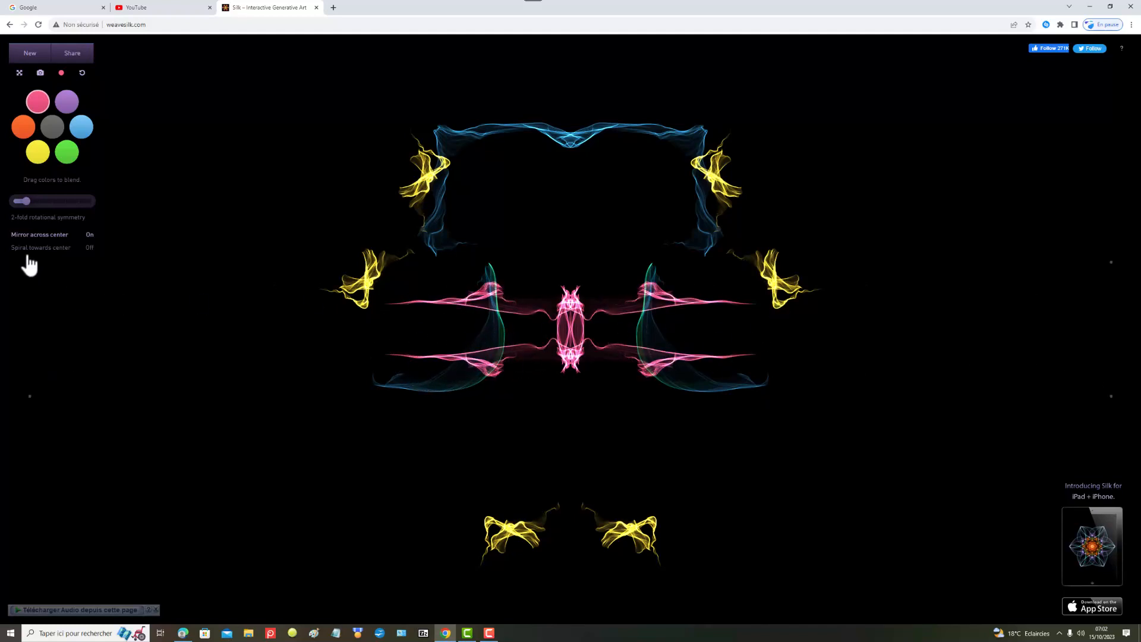
# - Turn off rotational symmetry and draw a green wing-like stroke just above the pink centre motif
pyautogui.moveTo(28, 202); pyautogui.dragTo(6, 202)
pyautogui.click(67, 152)
pyautogui.moveTo(526, 209)
pyautogui.mouseDown()
pyautogui.moveTo(576, 237)
pyautogui.moveTo(588, 262)
pyautogui.mouseUp()
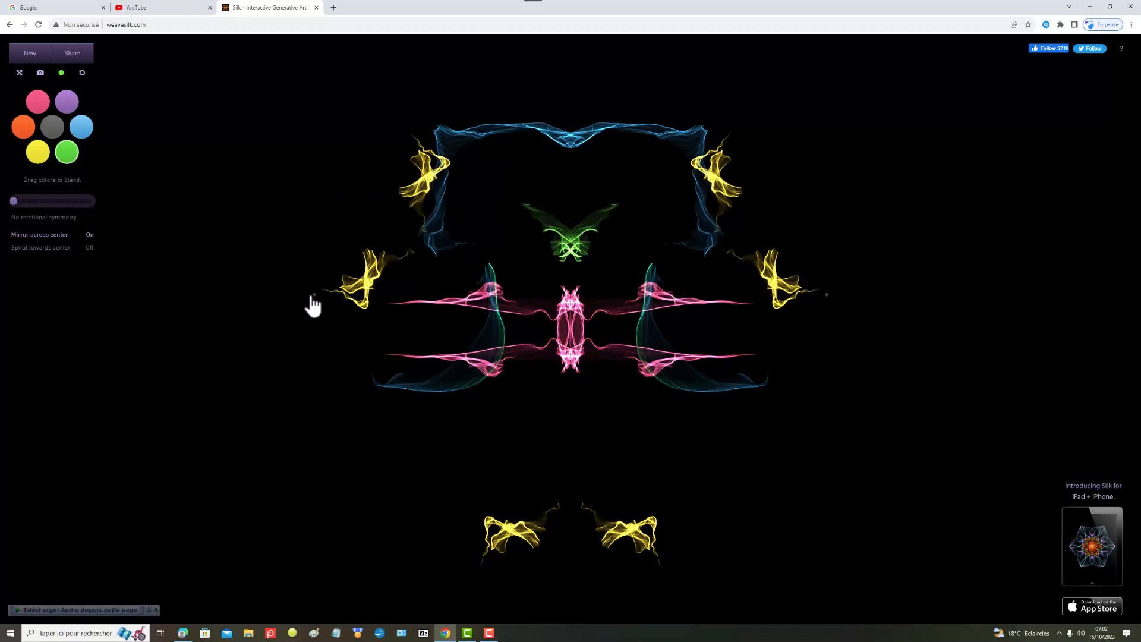
# - Set 4-fold rotational symmetry and draw a light blue stroke diagonally outward from below the centre
pyautogui.click(26, 201)
pyautogui.moveTo(26, 201); pyautogui.dragTo(49, 207)
pyautogui.click(81, 127)
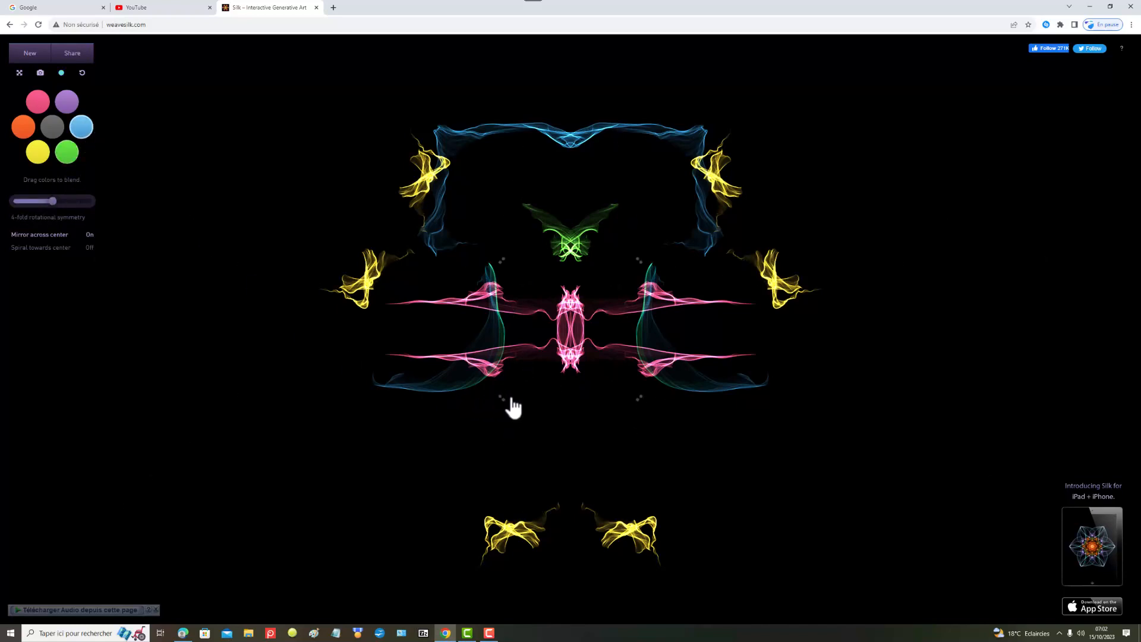
pyautogui.moveTo(510, 402); pyautogui.dragTo(416, 463)
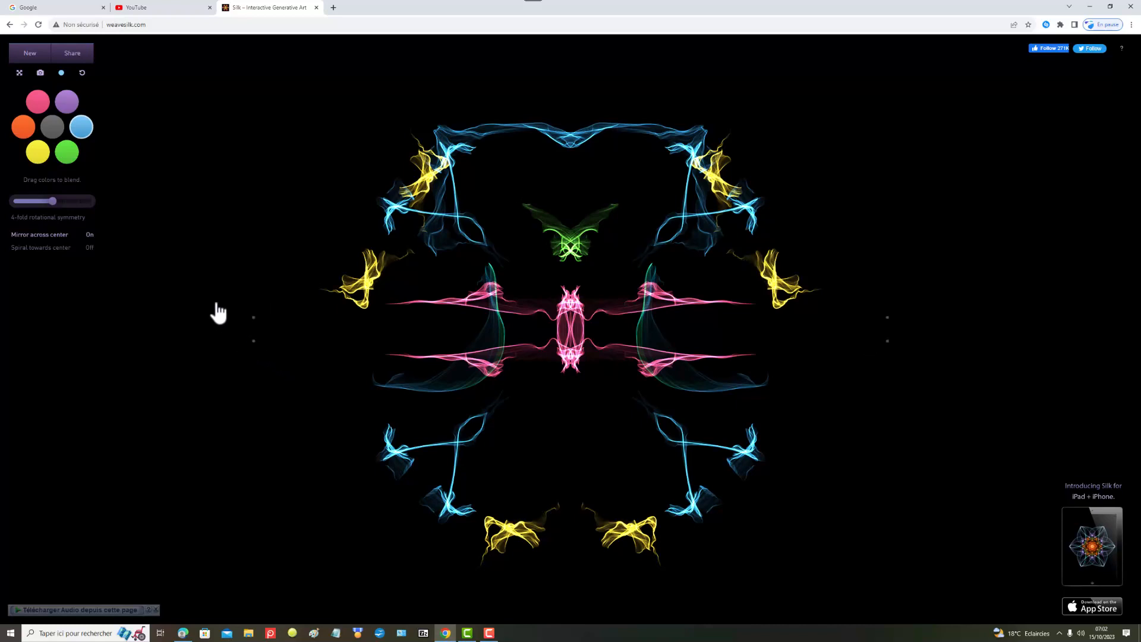
# - Save the artwork as a PNG image named "création artistique" in the Screenpresso folder
pyautogui.click(41, 73)
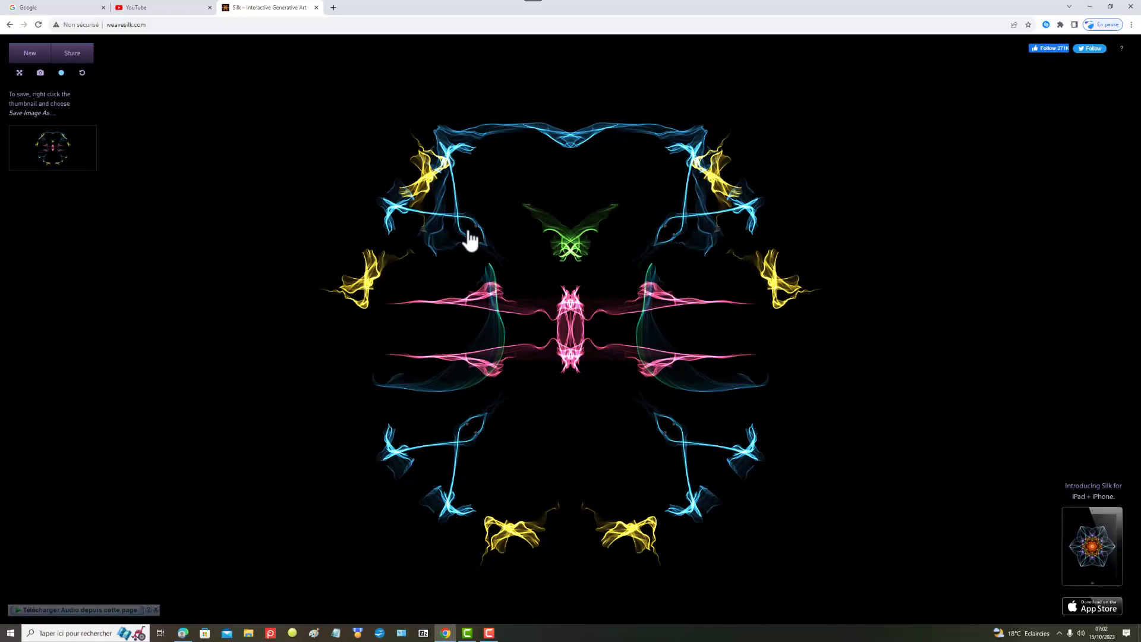
pyautogui.rightClick(484, 191)
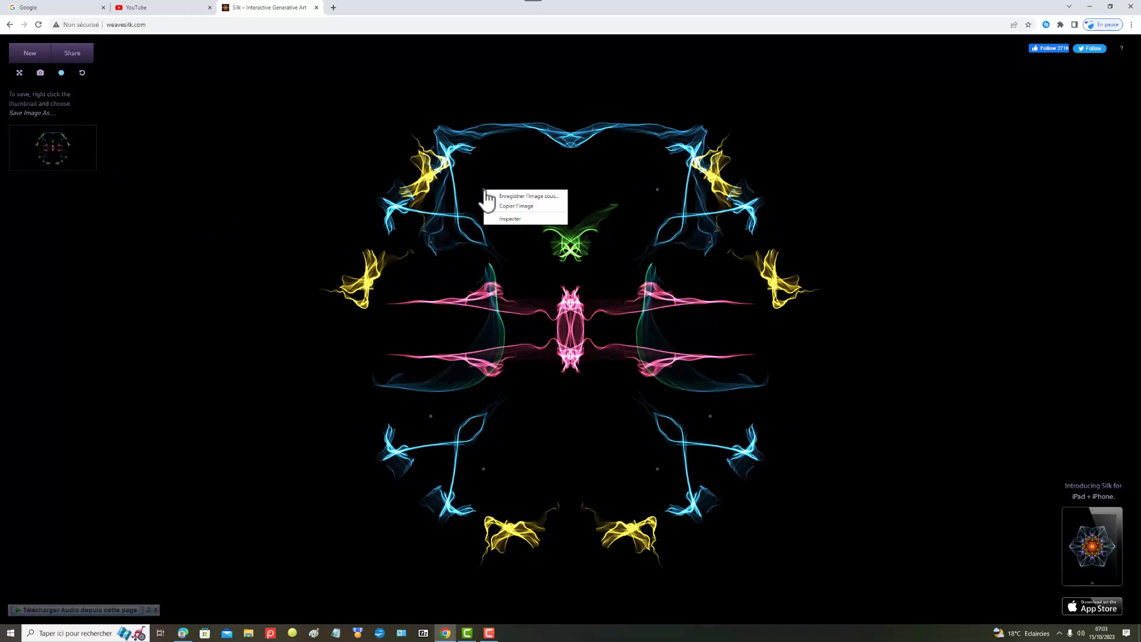
pyautogui.click(523, 196)
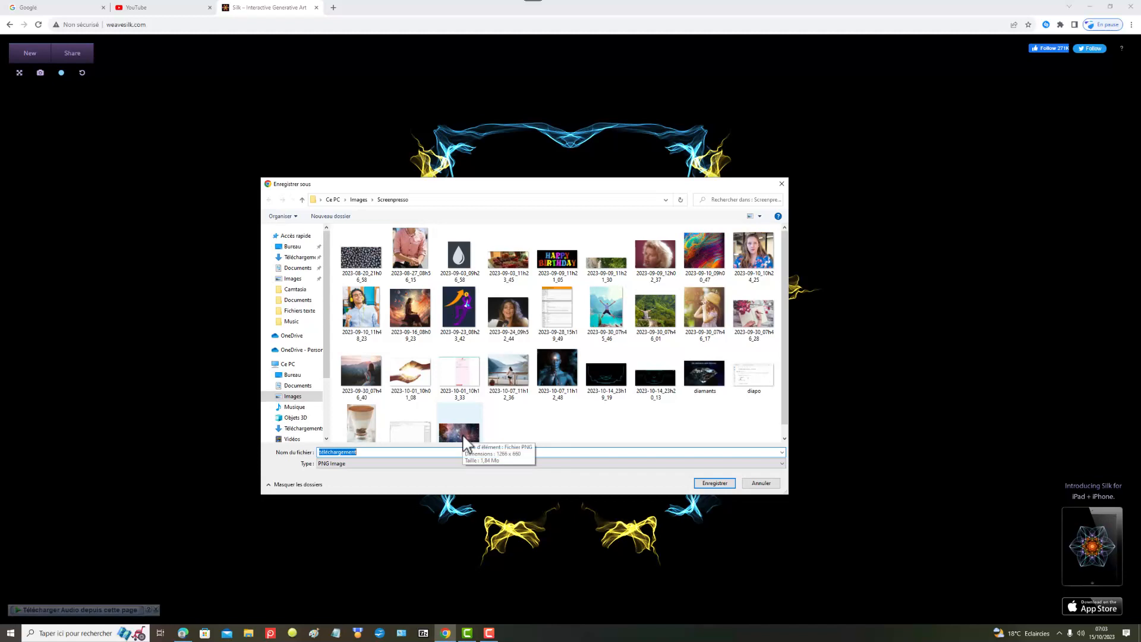
pyautogui.write('création artistique')
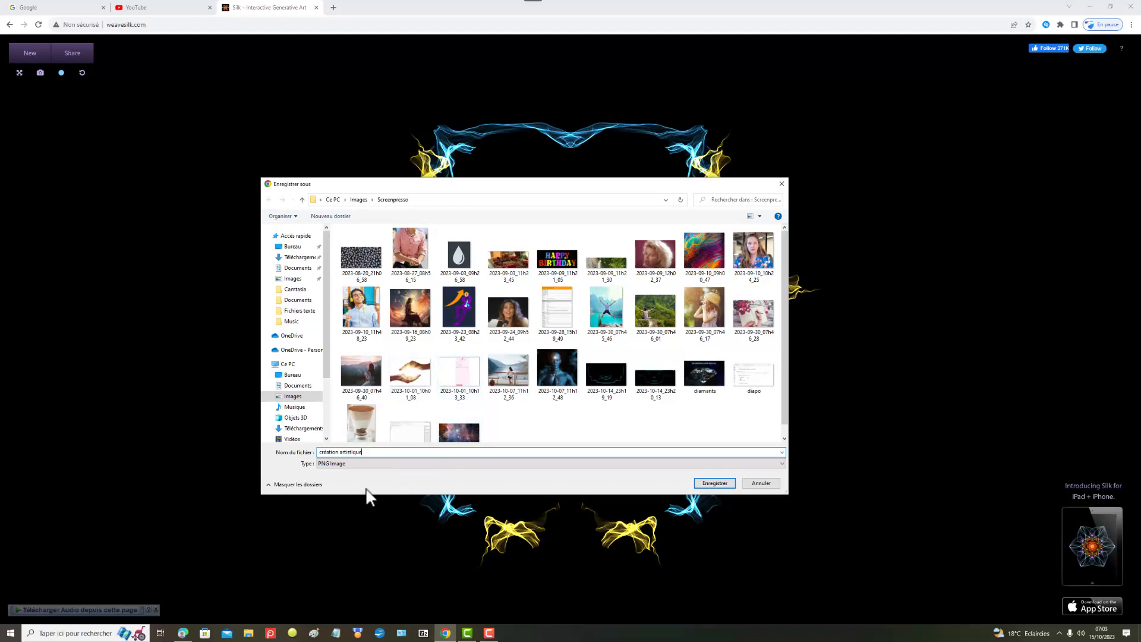
pyautogui.click(781, 464)
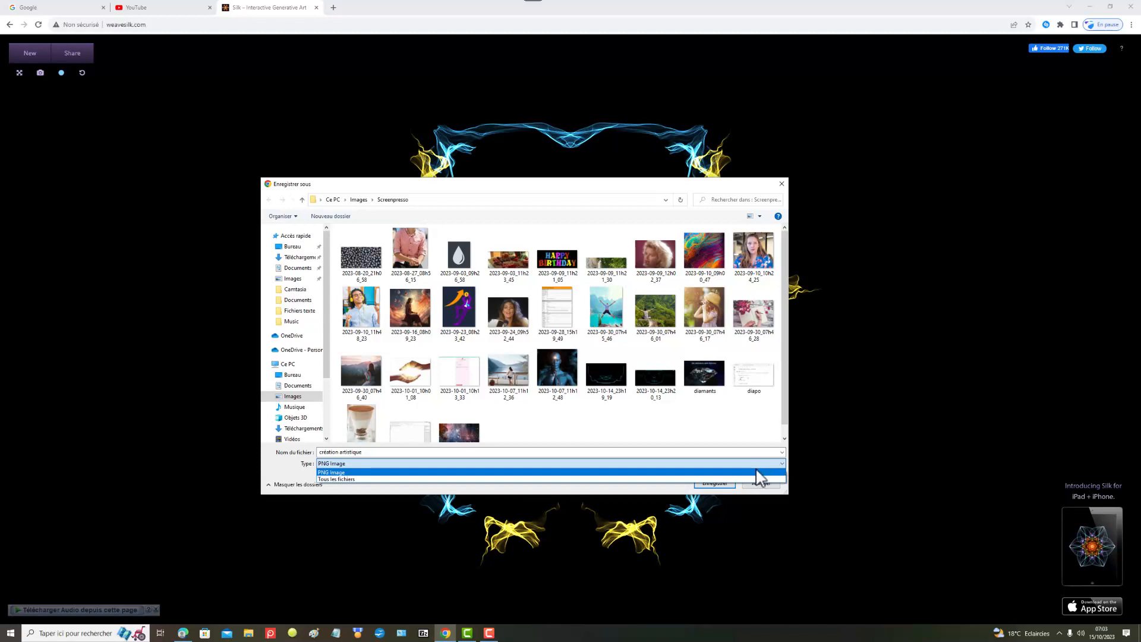
pyautogui.click(705, 485)
pyautogui.click(705, 484)
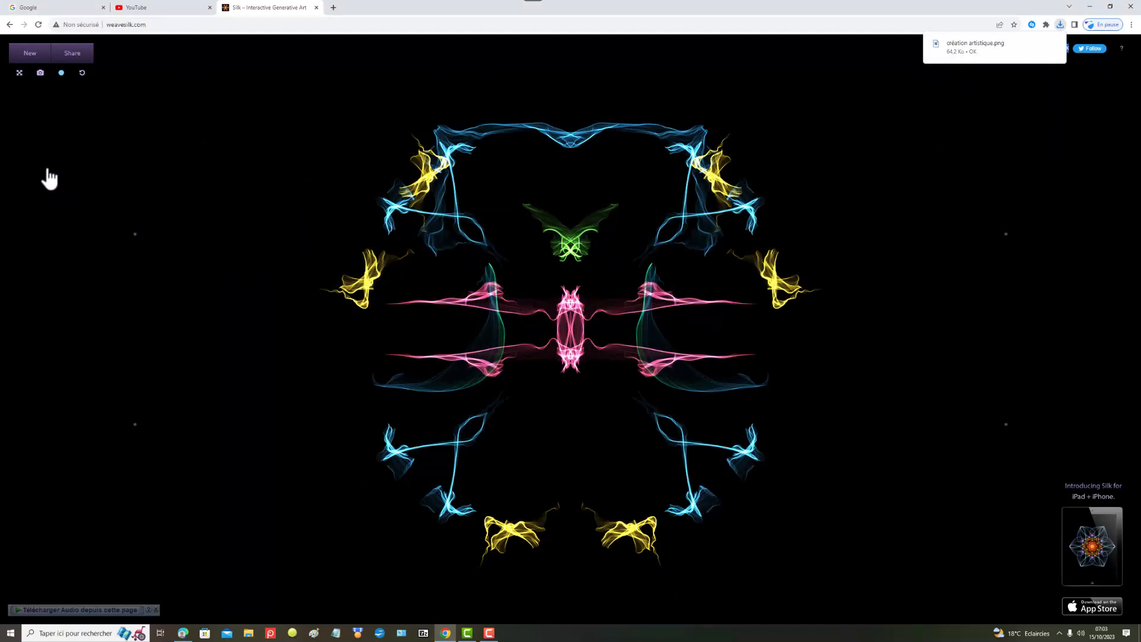
# - Reopen the drawing controls and add a purple stroke with 4-fold rotational symmetry over the upper light blue lines
pyautogui.click(64, 87)
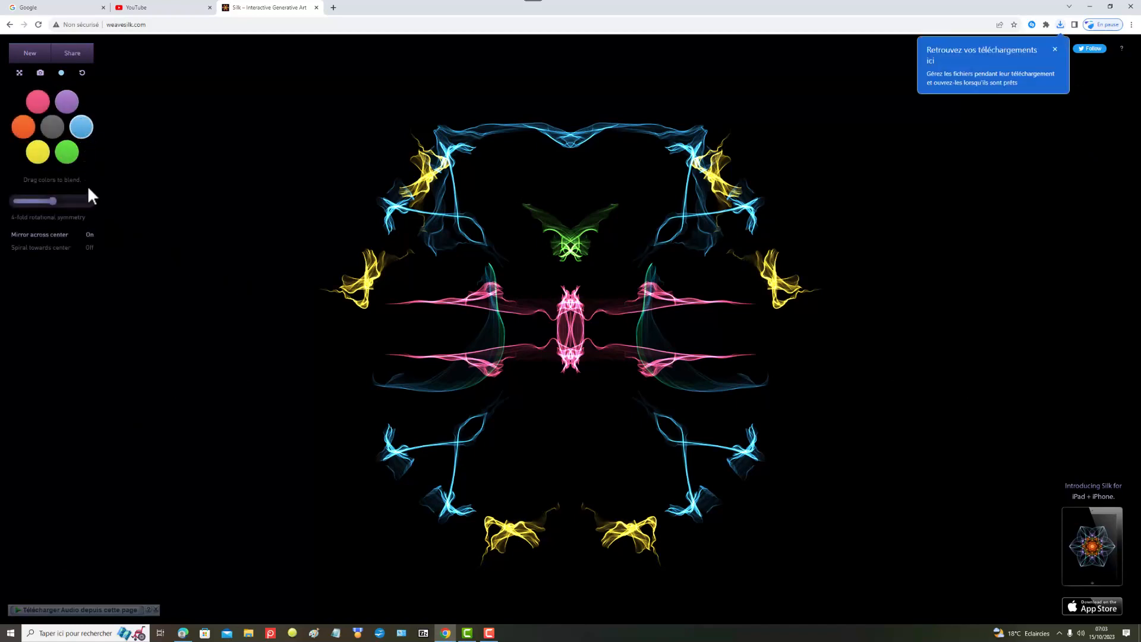
pyautogui.moveTo(55, 200); pyautogui.dragTo(64, 201)
pyautogui.moveTo(63, 204); pyautogui.dragTo(66, 205)
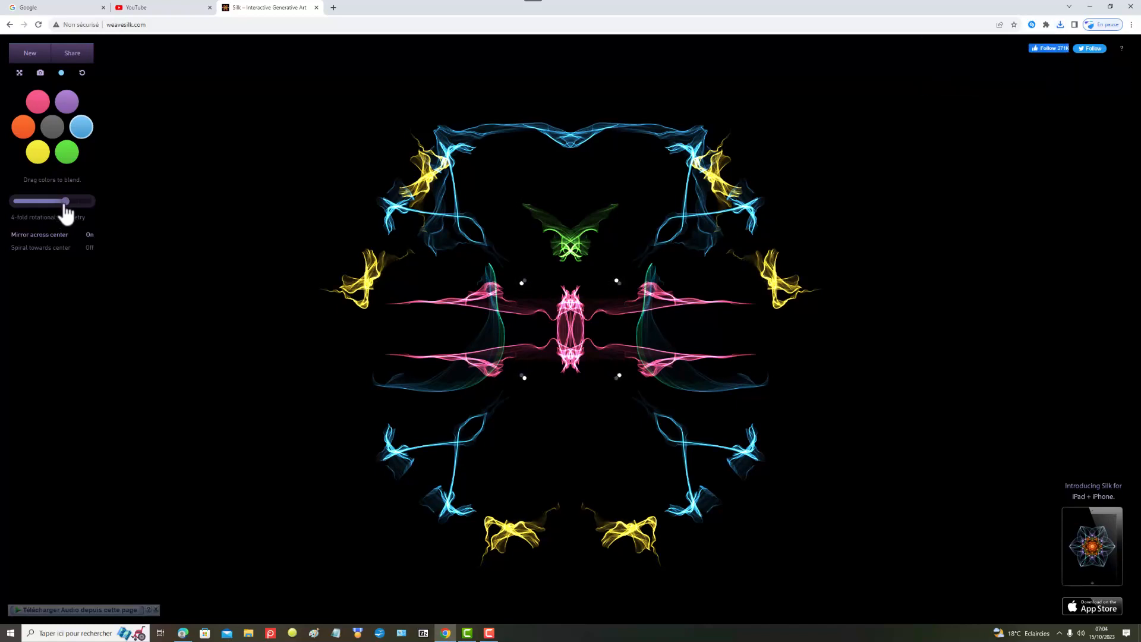
pyautogui.click(70, 108)
pyautogui.moveTo(492, 146); pyautogui.dragTo(460, 216)
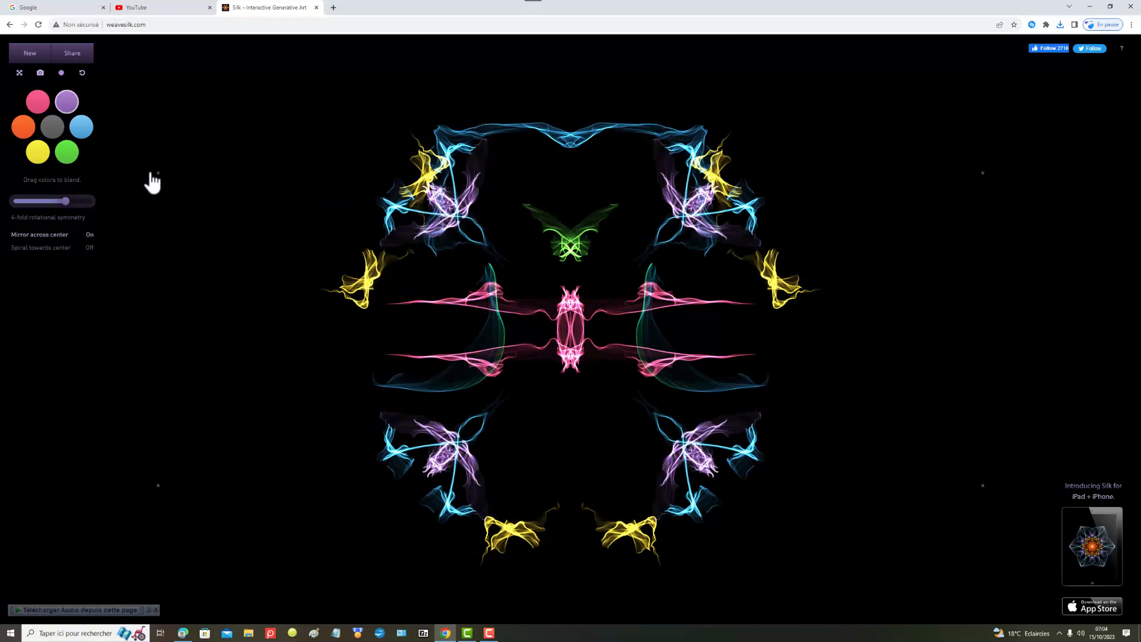
# - Add a short orange stroke with 5-fold rotational symmetry and a grey stroke with 6-fold rotational symmetry
pyautogui.moveTo(69, 204); pyautogui.dragTo(77, 207)
pyautogui.click(27, 134)
pyautogui.moveTo(517, 185); pyautogui.dragTo(455, 169)
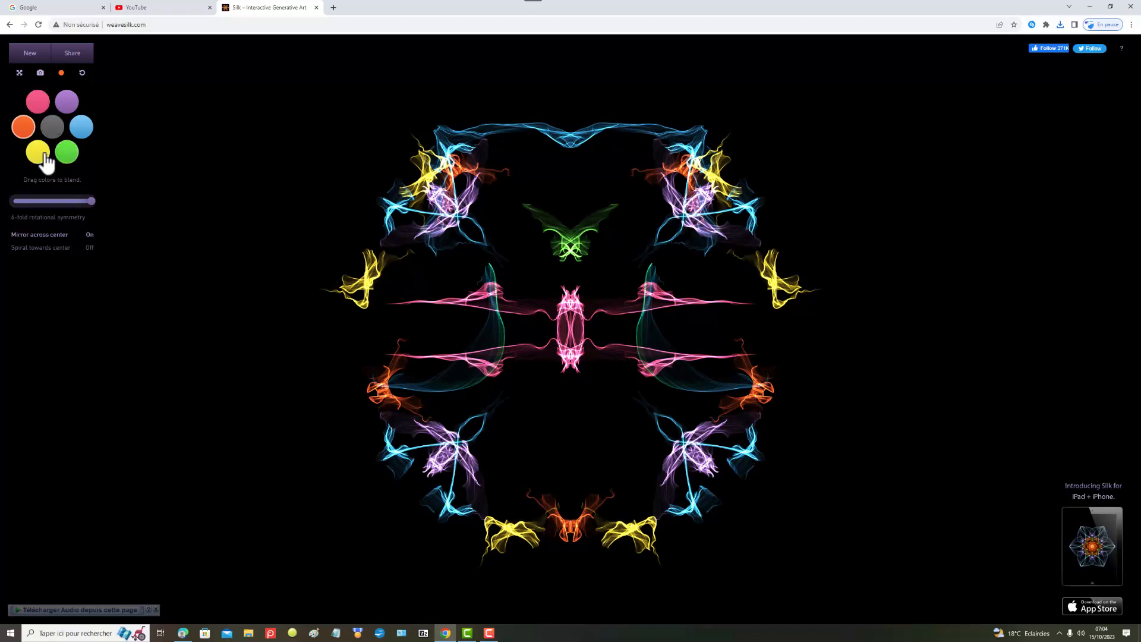
pyautogui.click(53, 128)
pyautogui.moveTo(529, 275)
pyautogui.mouseDown()
pyautogui.moveTo(498, 200)
pyautogui.moveTo(484, 273)
pyautogui.mouseUp()
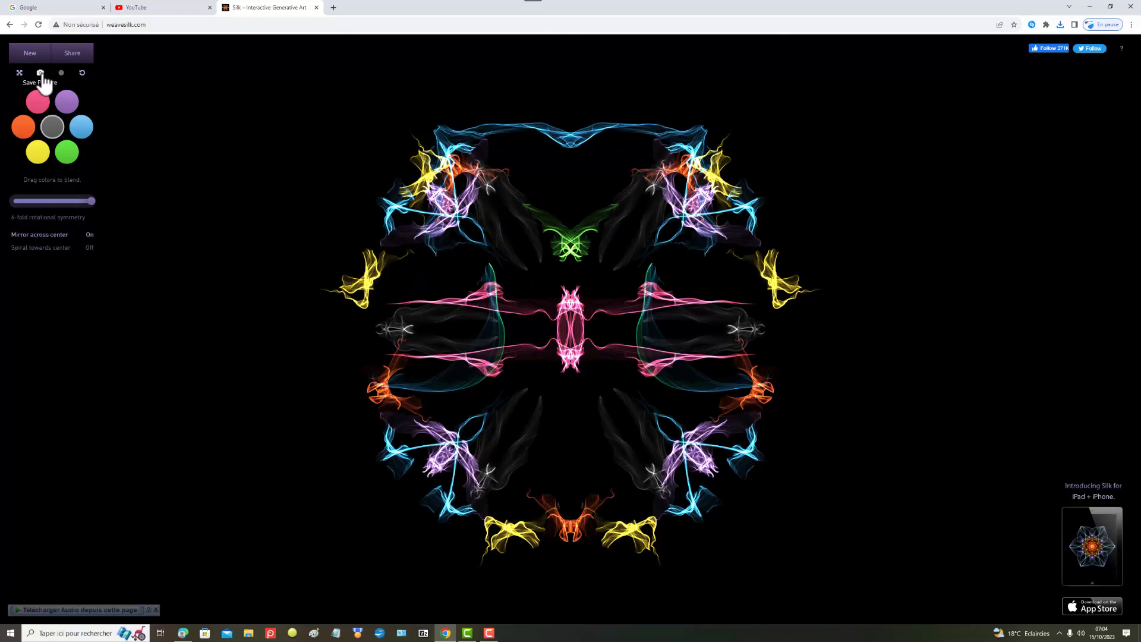
# - Save the updated artwork as a PNG image named "création artistique 2.png" in the Screenpresso folder
pyautogui.rightClick(450, 269)
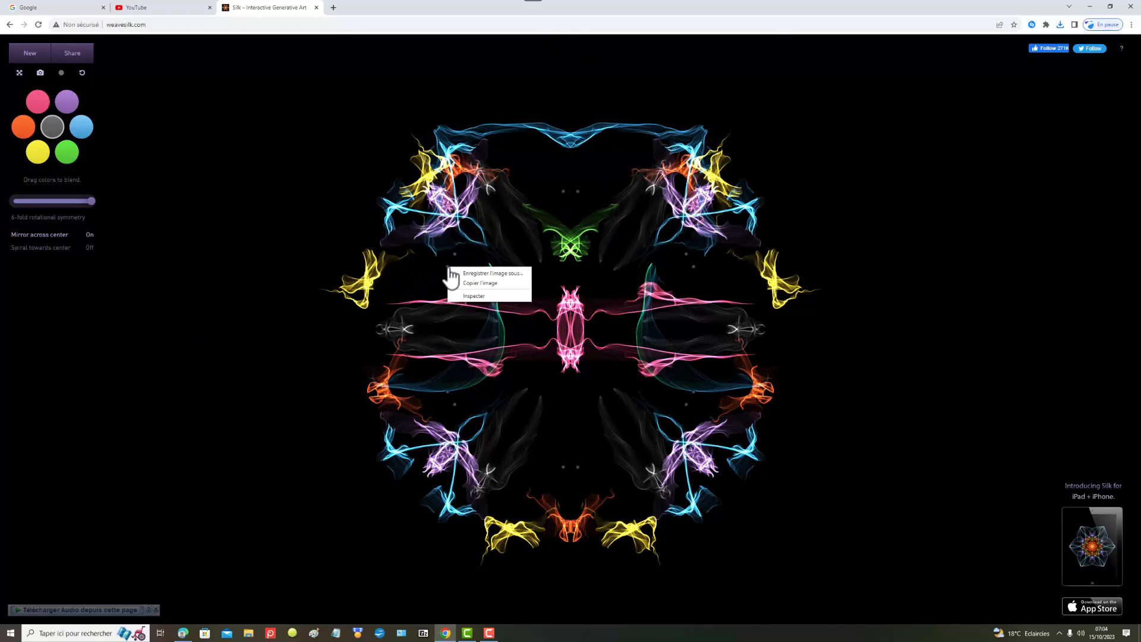
pyautogui.click(490, 274)
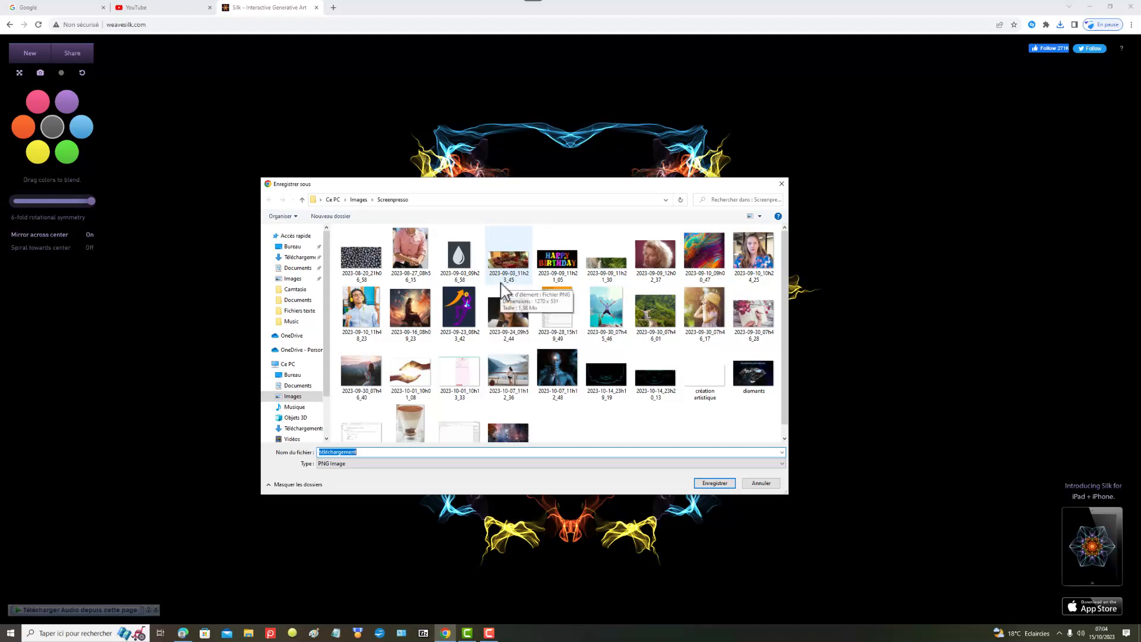
pyautogui.write('cr')
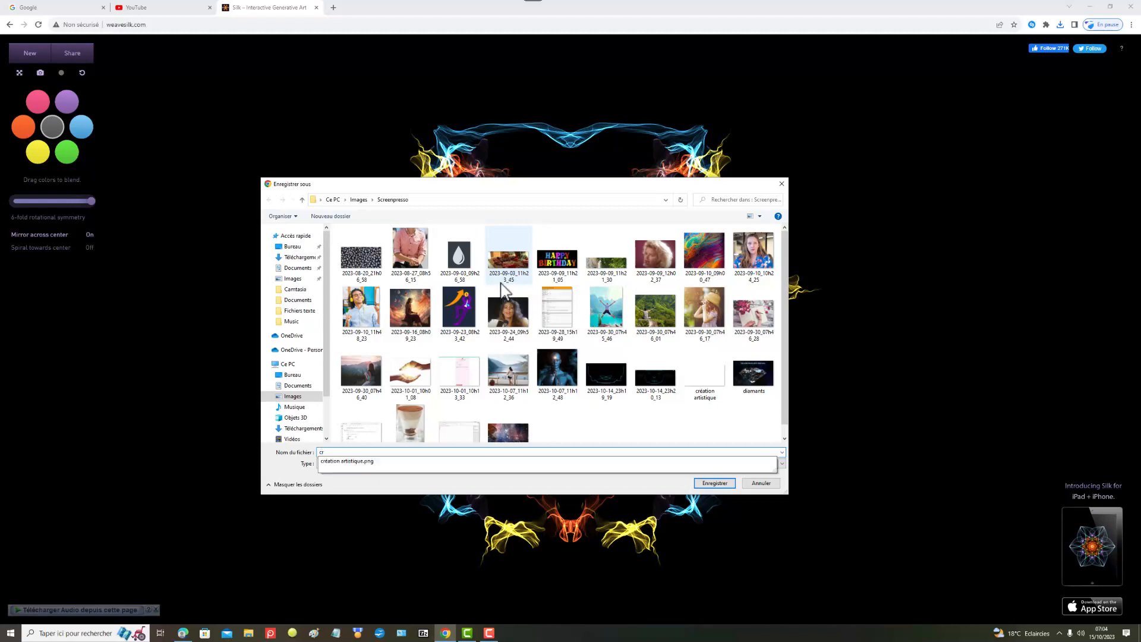
pyautogui.click(365, 462)
pyautogui.click(364, 463)
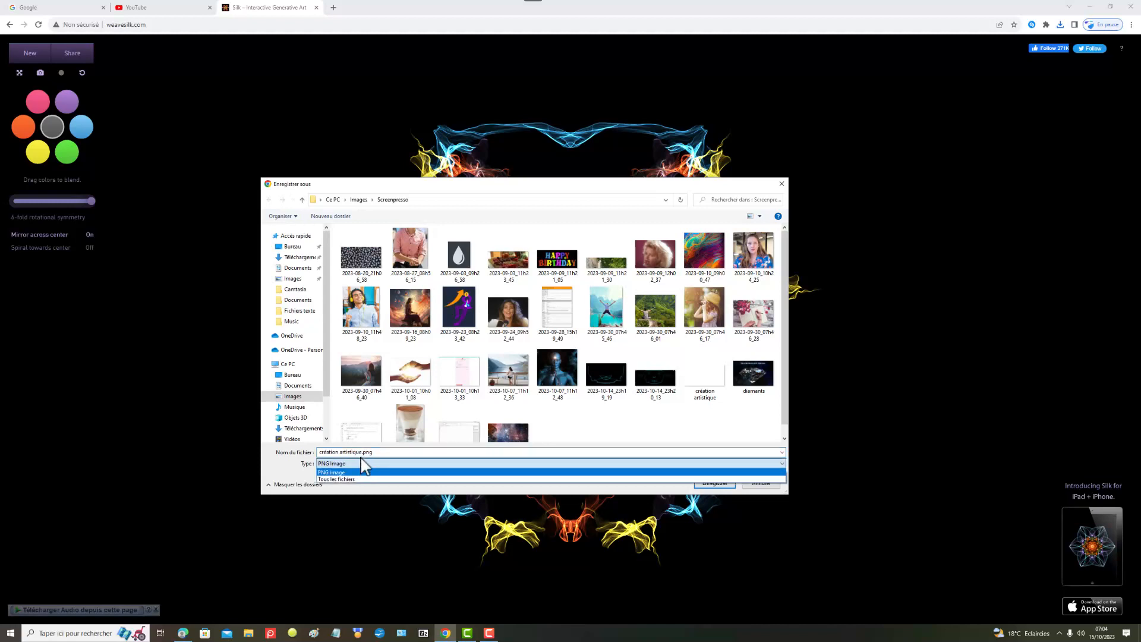
pyautogui.click(364, 462)
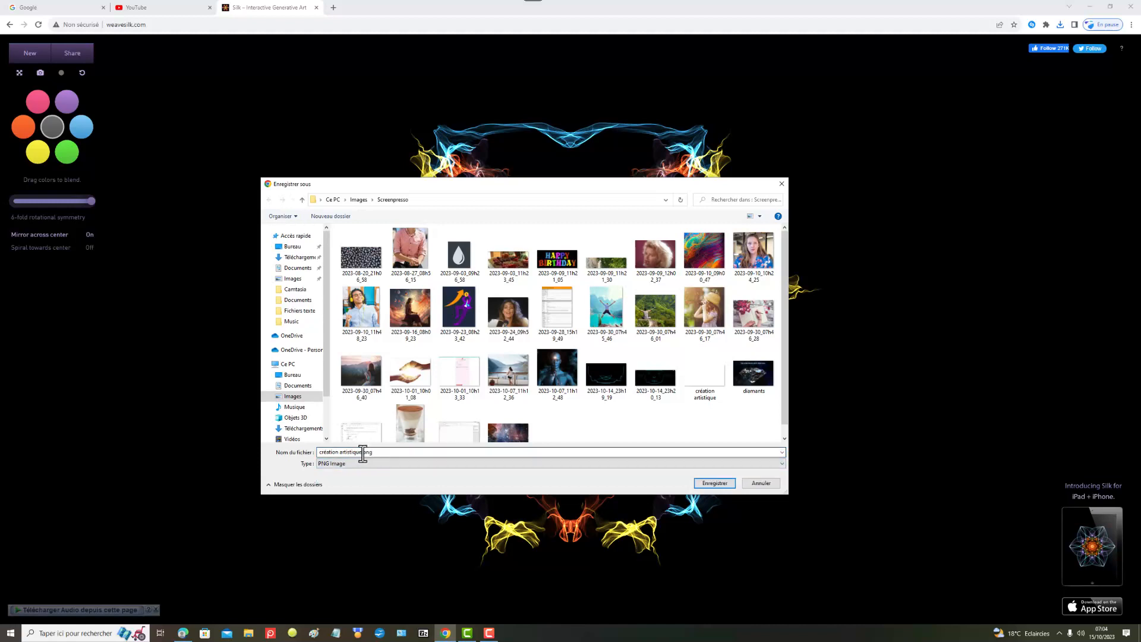
pyautogui.click(362, 452)
pyautogui.click(361, 452)
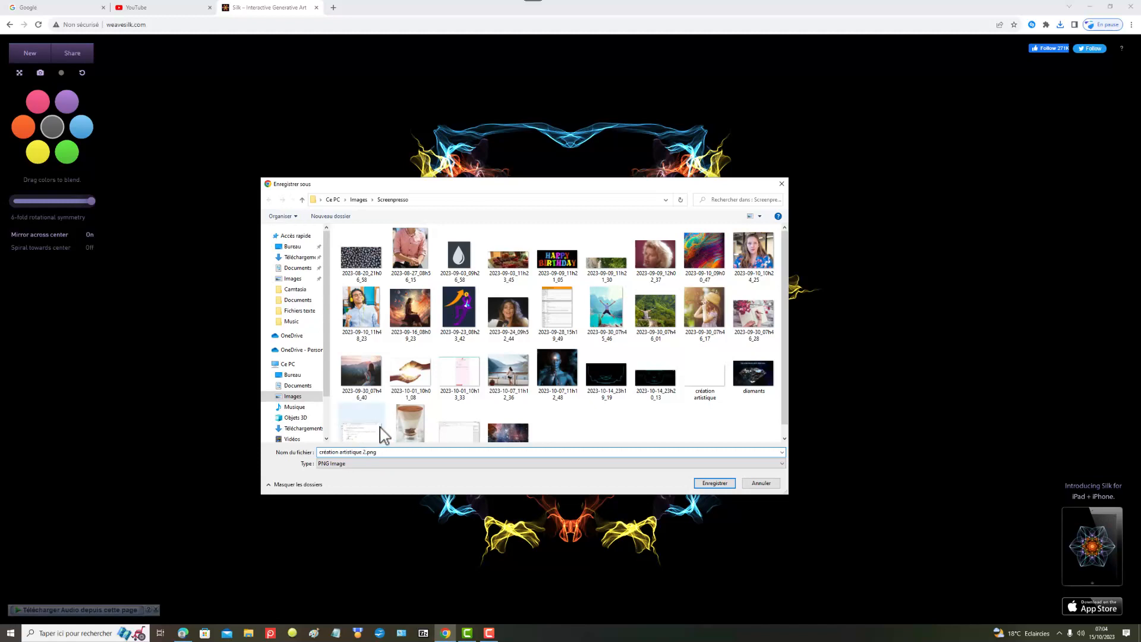
pyautogui.click(726, 484)
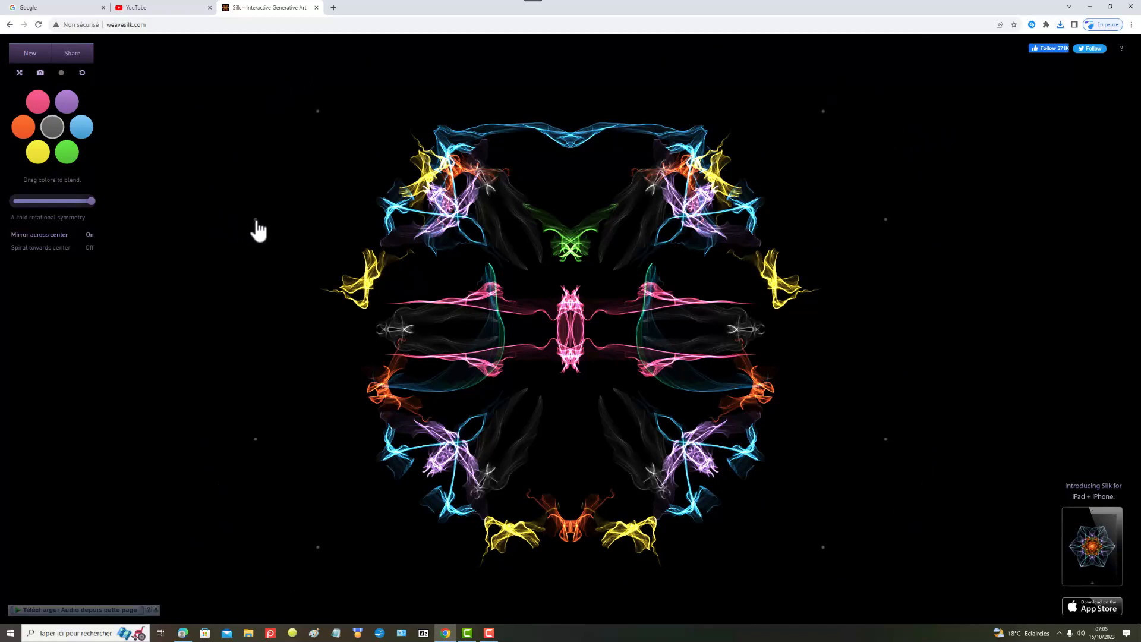
# - View the artwork in full screen and return to the normal view
pyautogui.click(20, 73)
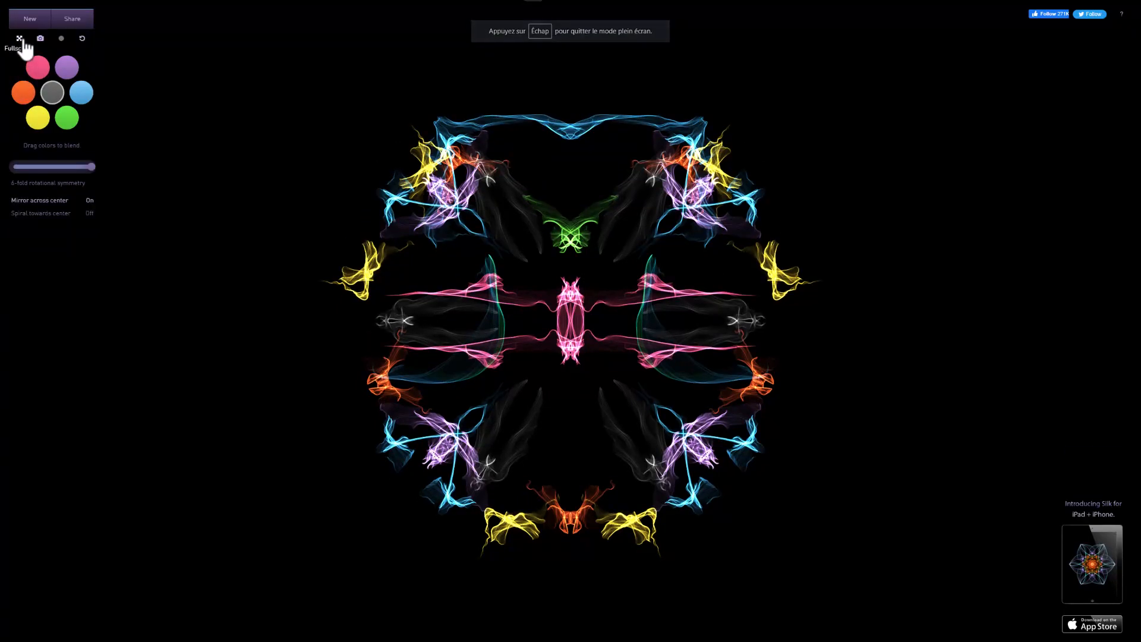
pyautogui.click(19, 39)
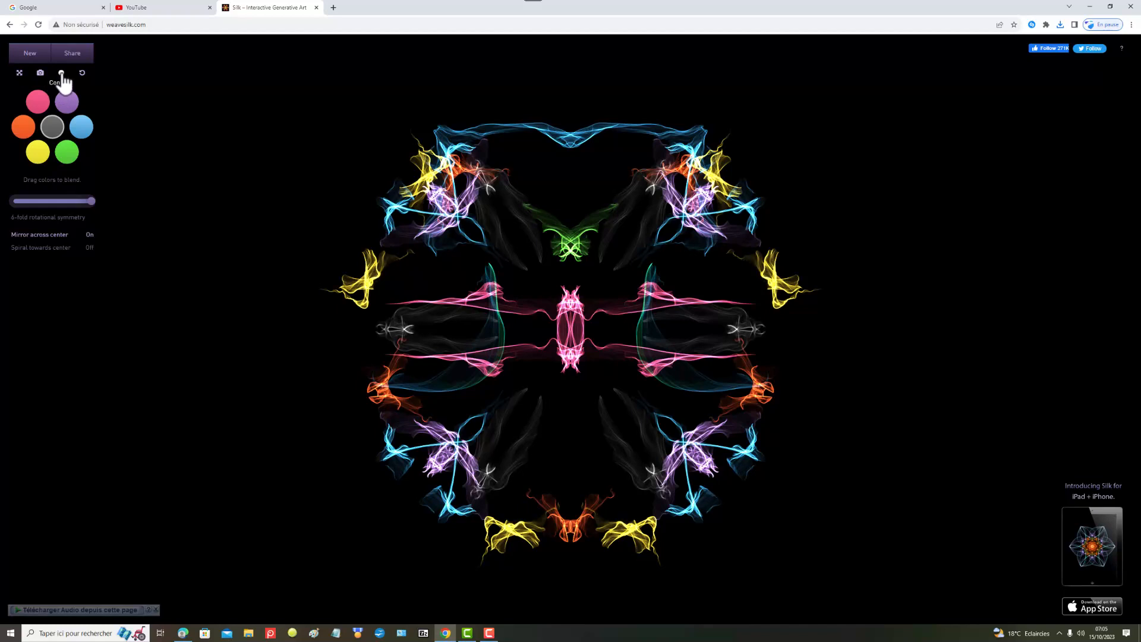
# - Hide the colour and symmetry controls, and open the sharing options to select the artwork's share link
pyautogui.click(62, 73)
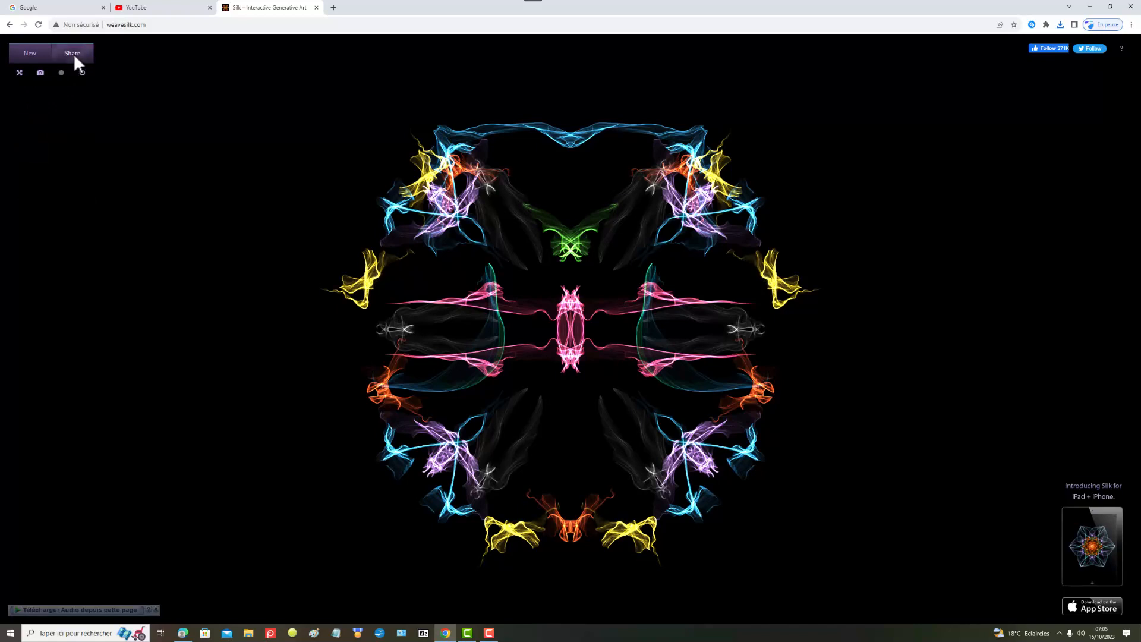
pyautogui.click(74, 54)
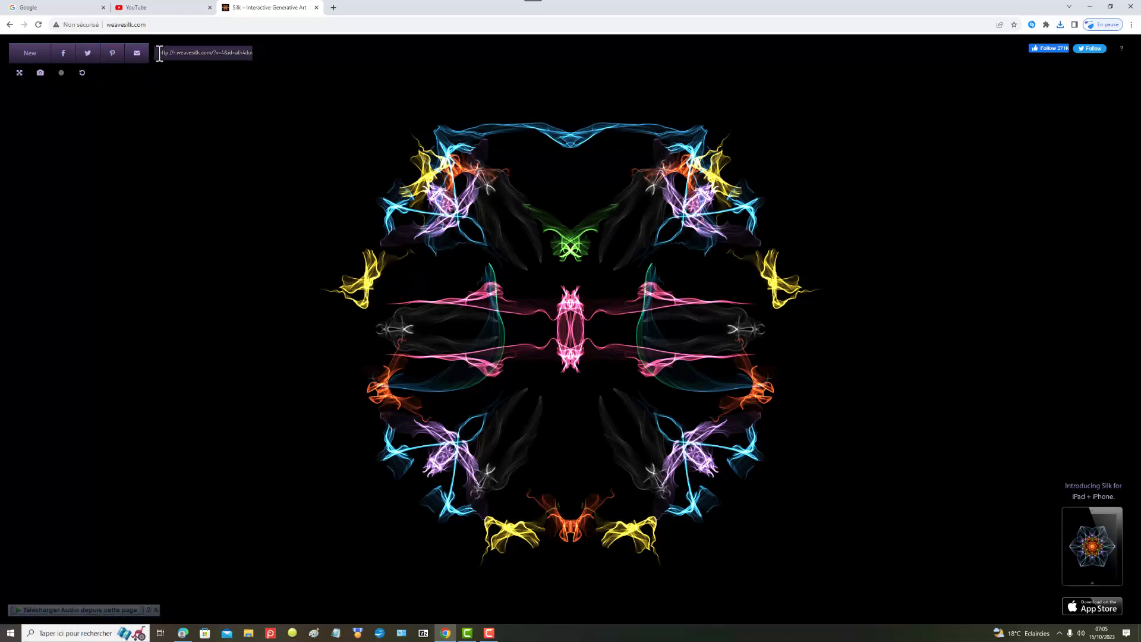
pyautogui.click(159, 54)
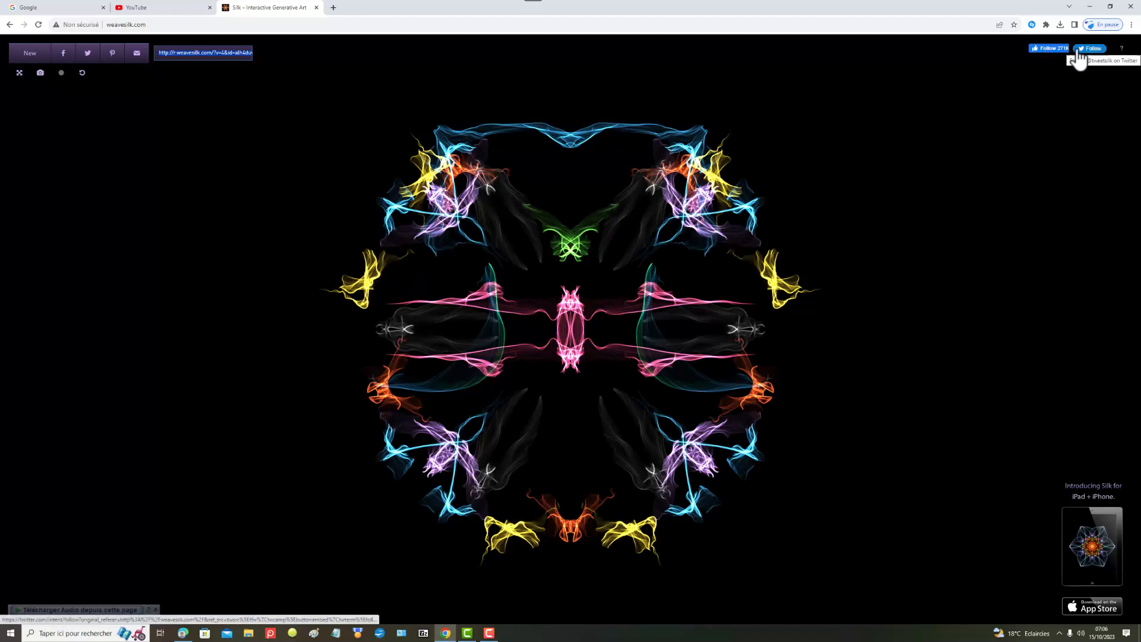
# - Display the information about Silk's makers and the Creative Commons licence for shared art
pyautogui.click(1122, 54)
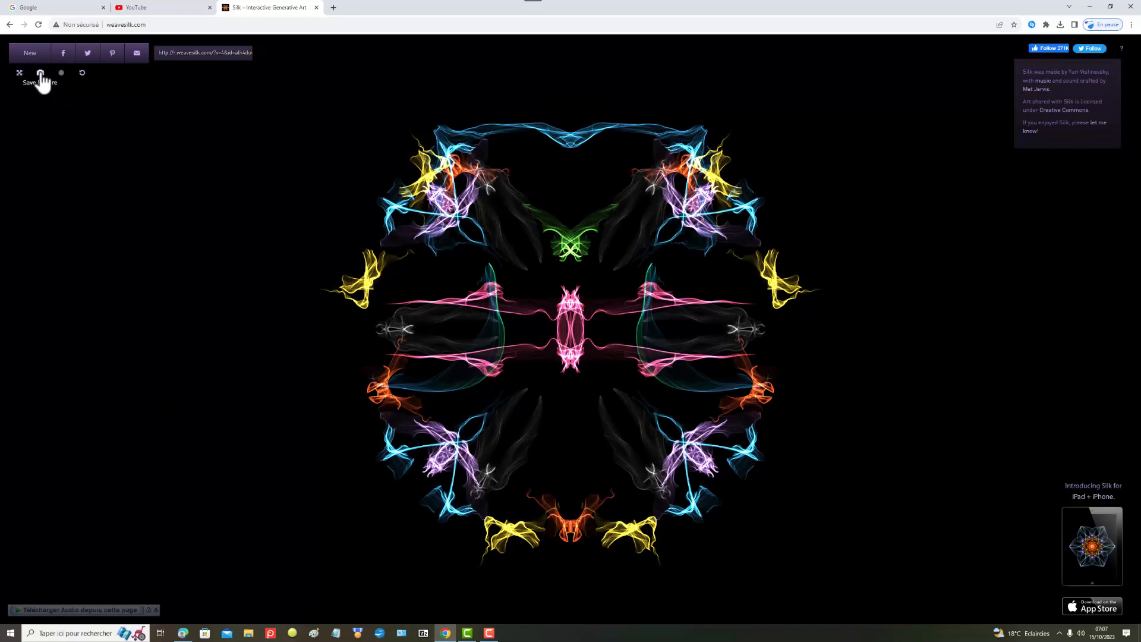
# - Save the artwork as a PNG image named "création artistique 3.png" in the Screenpresso folder
pyautogui.rightClick(554, 286)
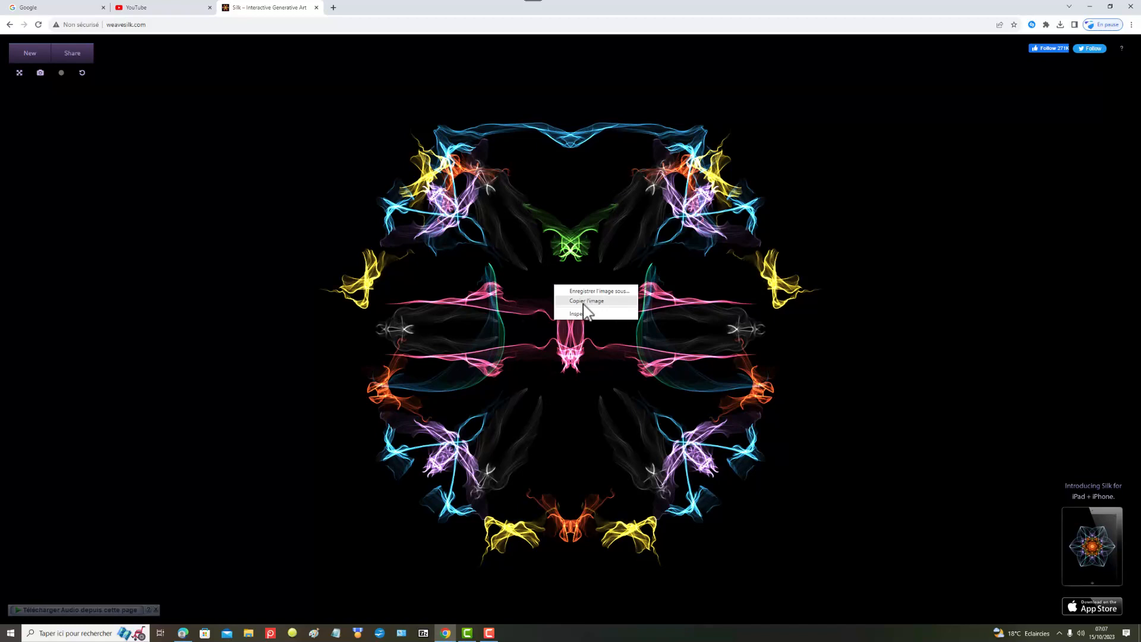
pyautogui.click(577, 291)
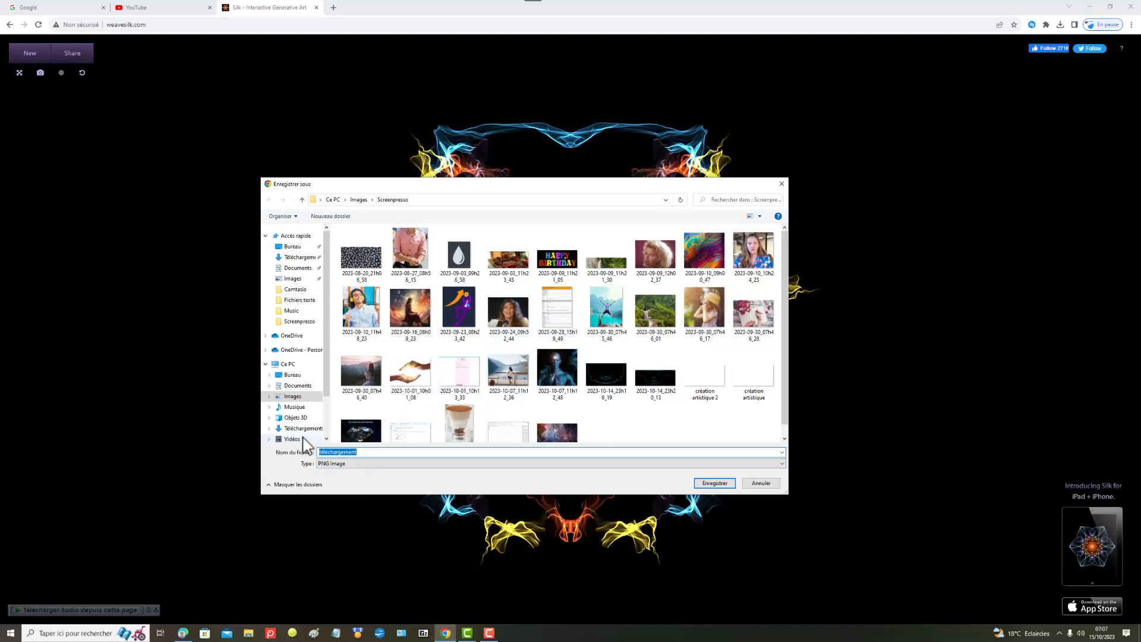
pyautogui.write('cr')
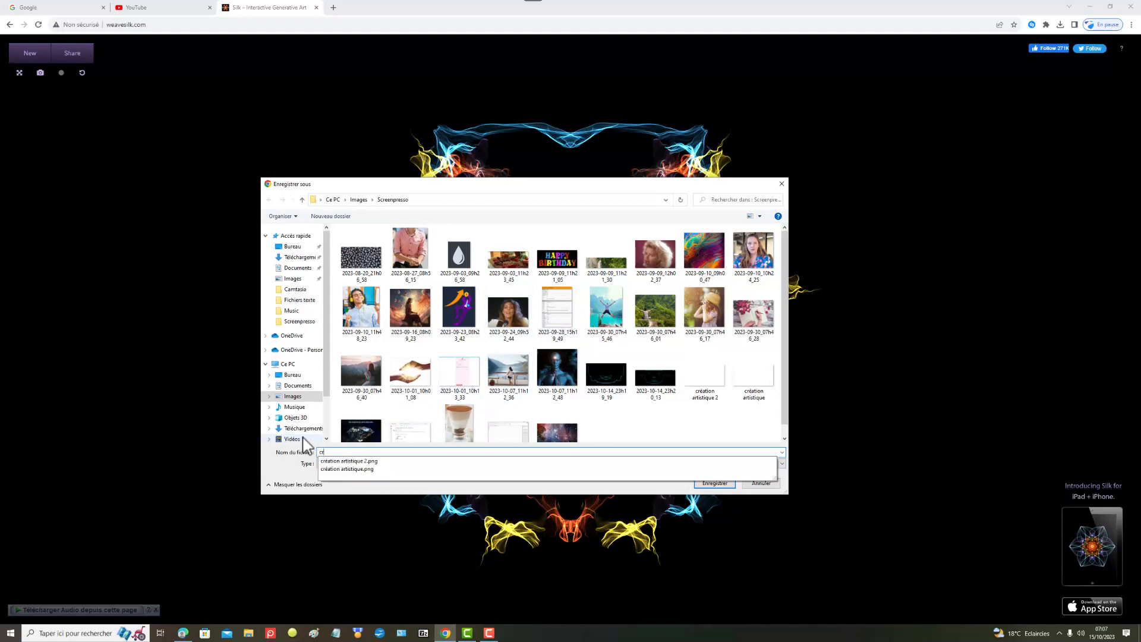
pyautogui.click(355, 461)
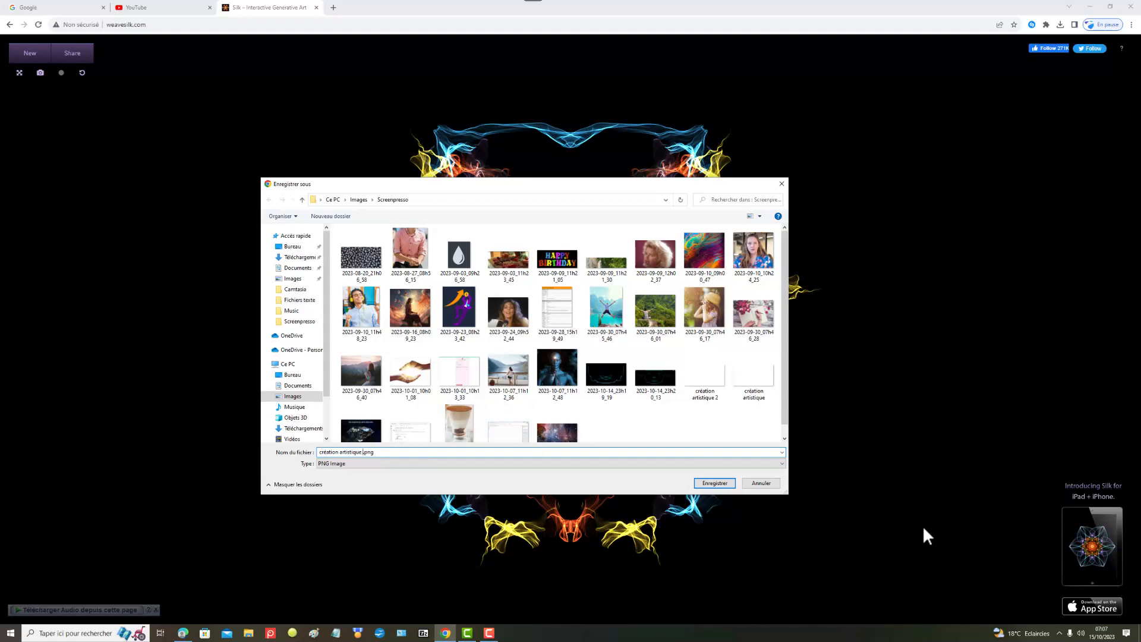
pyautogui.write('3')
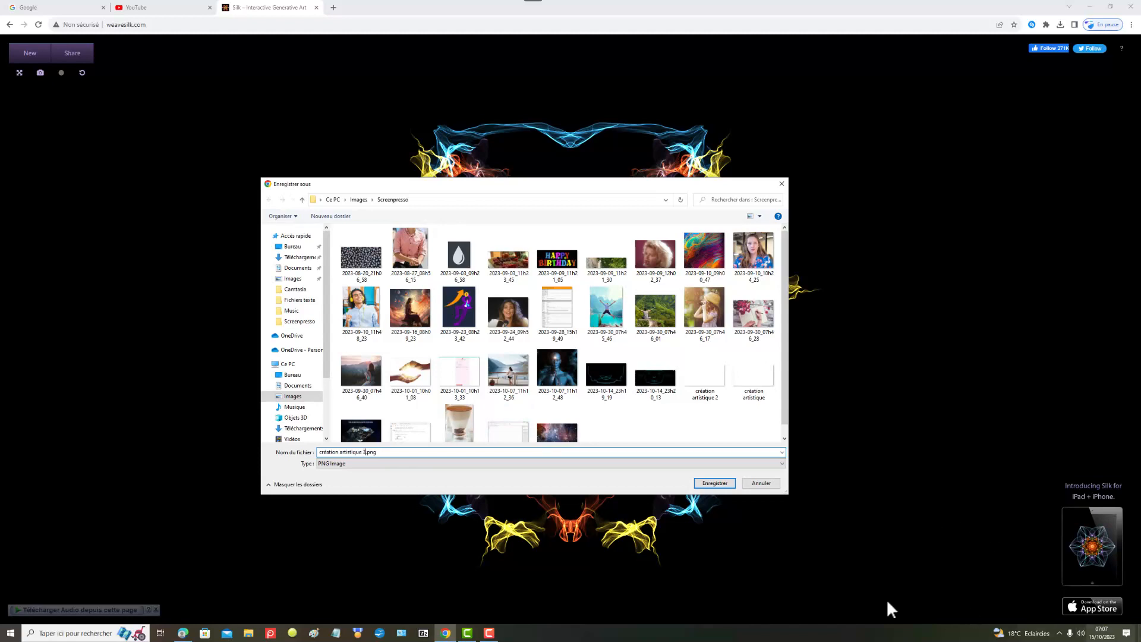
pyautogui.click(710, 483)
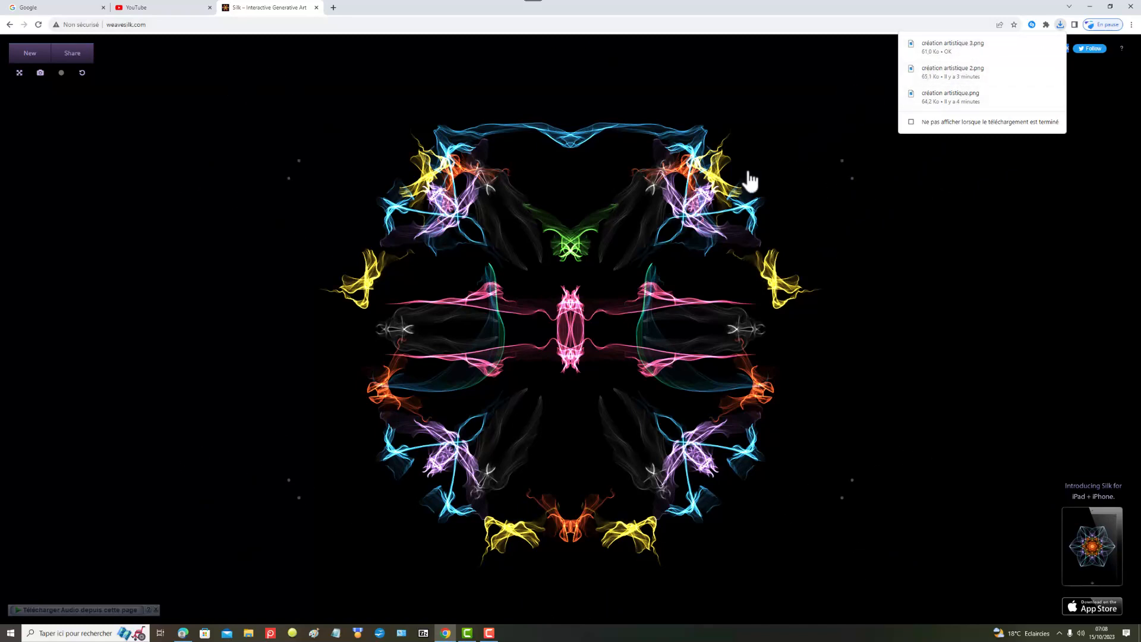
# - Start a new blank artwork and draw a curled grey stroke above the centre with mirrored 6-fold rotational symmetry
pyautogui.click(26, 57)
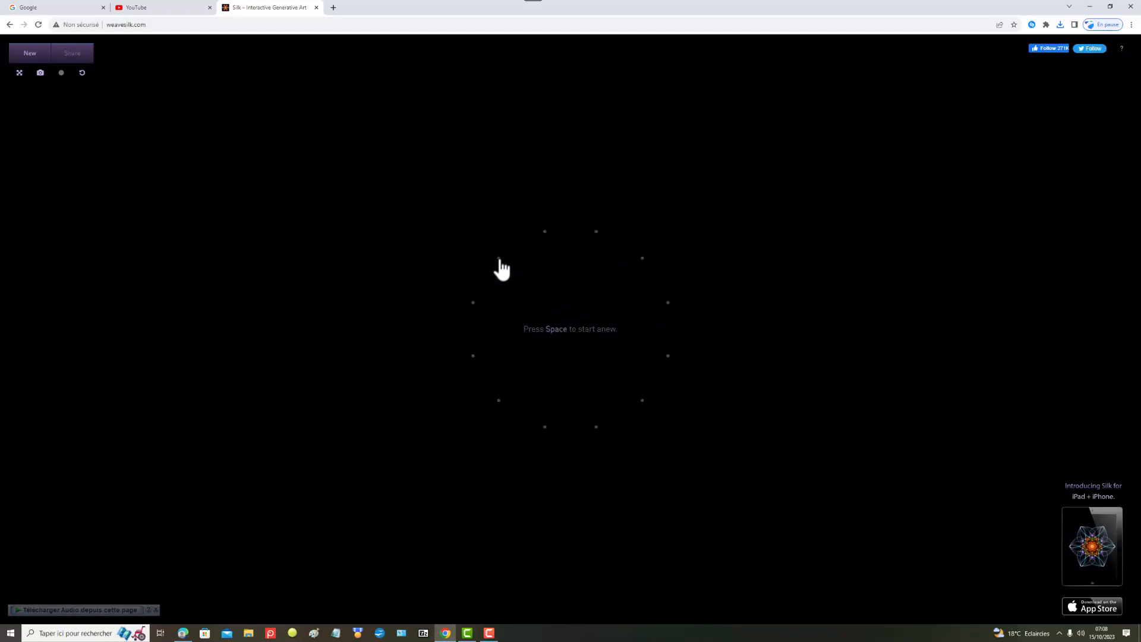
pyautogui.moveTo(548, 220)
pyautogui.mouseDown()
pyautogui.moveTo(545, 184)
pyautogui.moveTo(541, 219)
pyautogui.mouseUp()
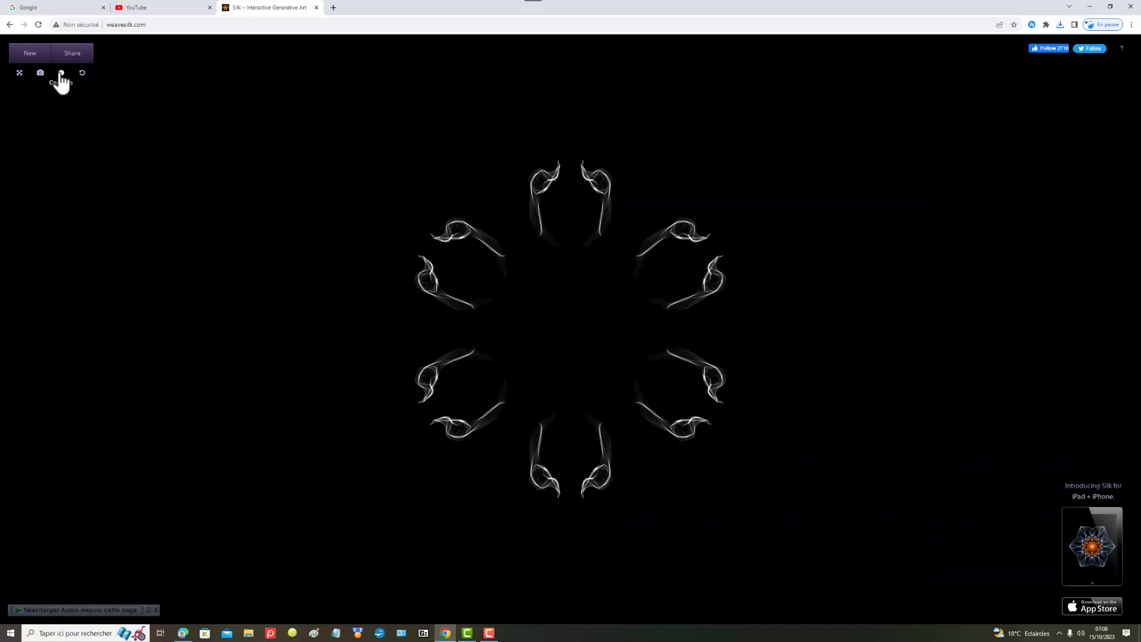
# - Draw a yellow stroke from the centre upwards, mirrored across the centre with no rotational symmetry
pyautogui.moveTo(60, 74)
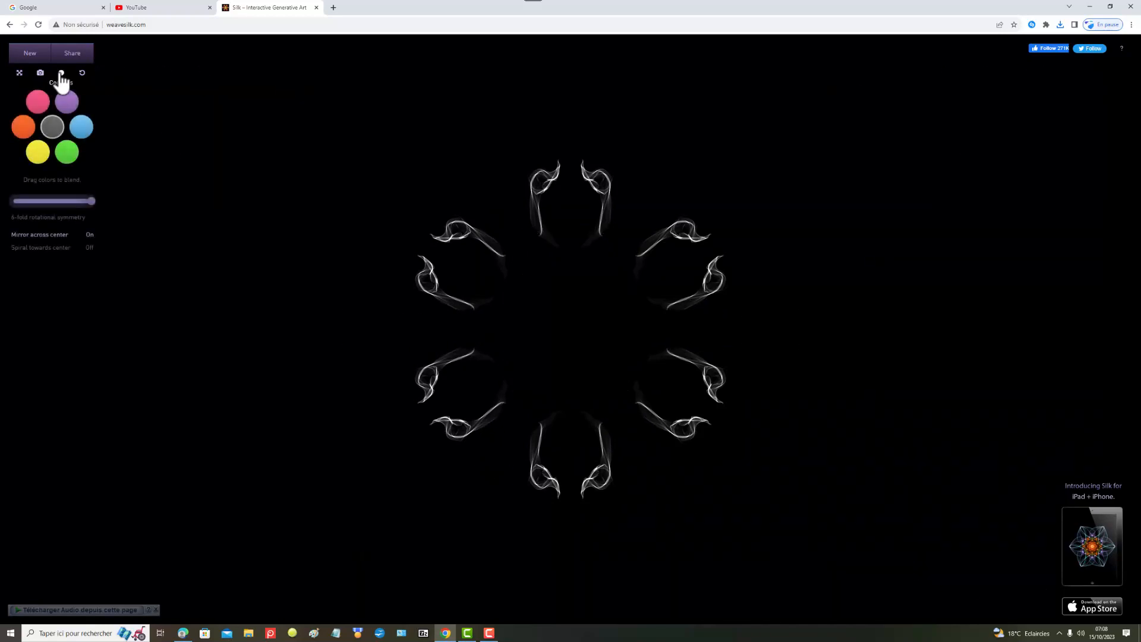
pyautogui.moveTo(90, 203); pyautogui.dragTo(16, 203)
pyautogui.click(43, 156)
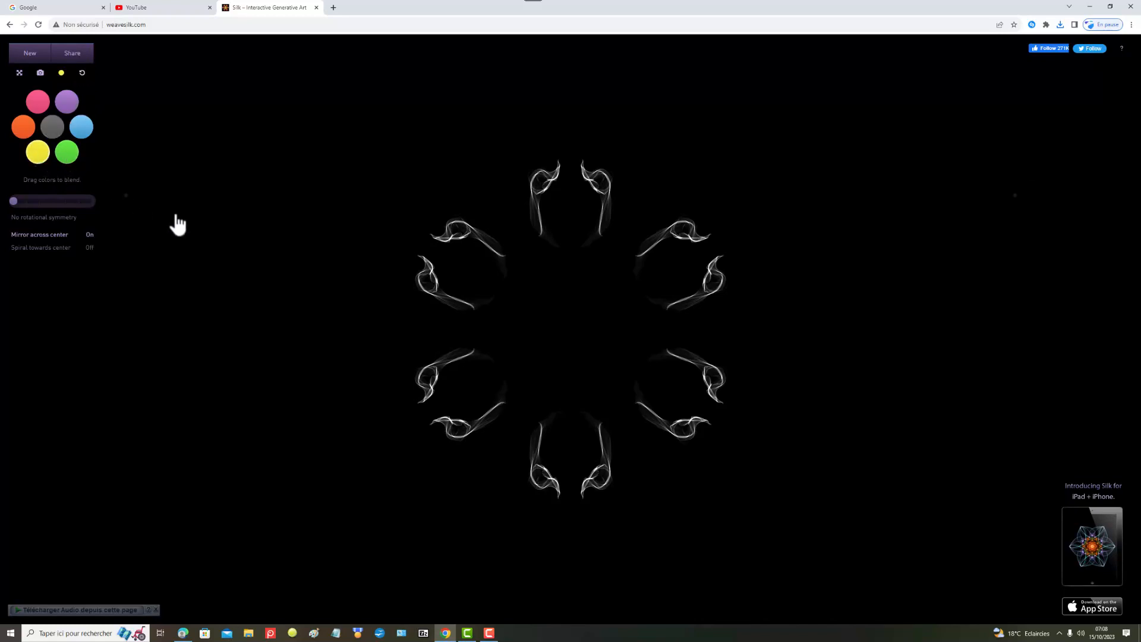
pyautogui.moveTo(573, 333); pyautogui.dragTo(569, 268)
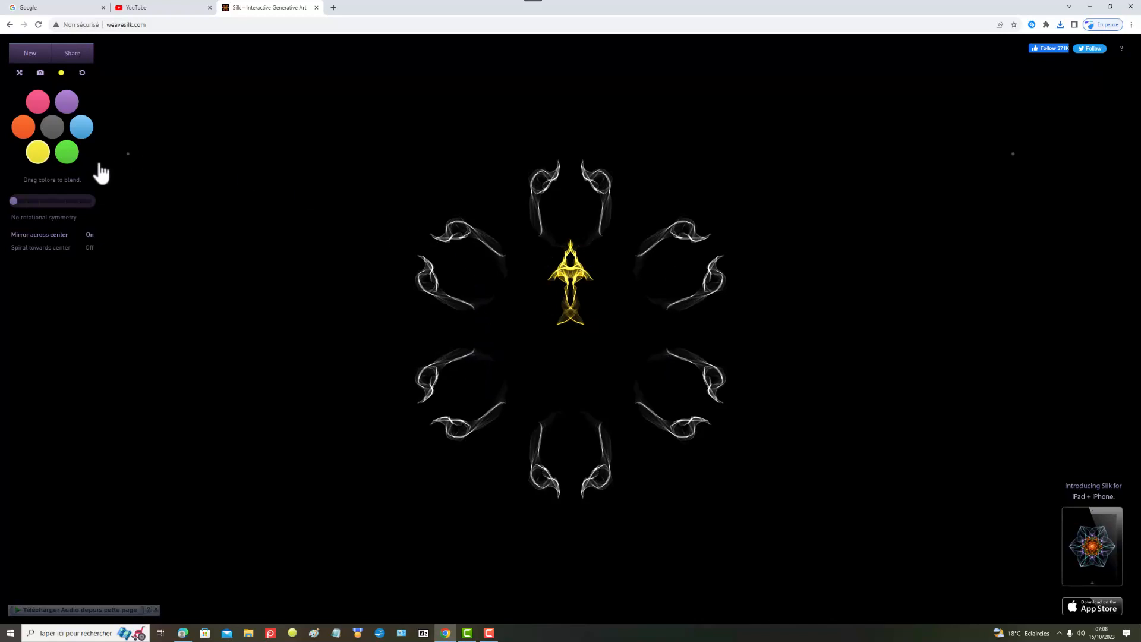
# - Add a green stroke between the centre and the grey ring with 3-fold rotational symmetry
pyautogui.moveTo(14, 202); pyautogui.dragTo(39, 202)
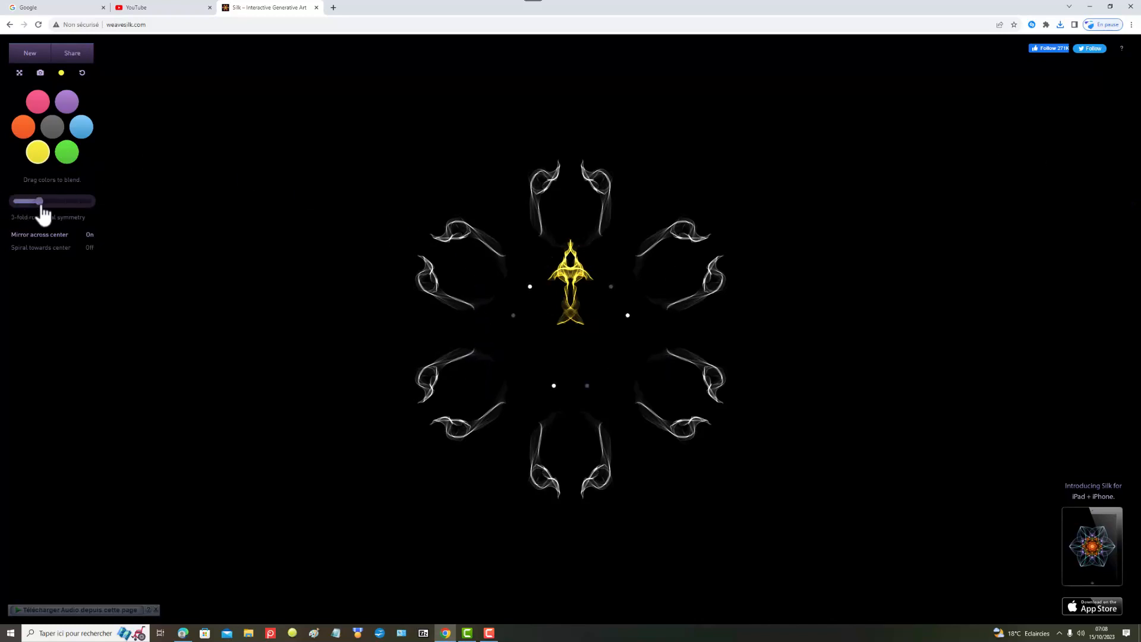
pyautogui.click(66, 155)
pyautogui.moveTo(558, 374)
pyautogui.mouseDown()
pyautogui.moveTo(505, 357)
pyautogui.moveTo(504, 345)
pyautogui.mouseUp()
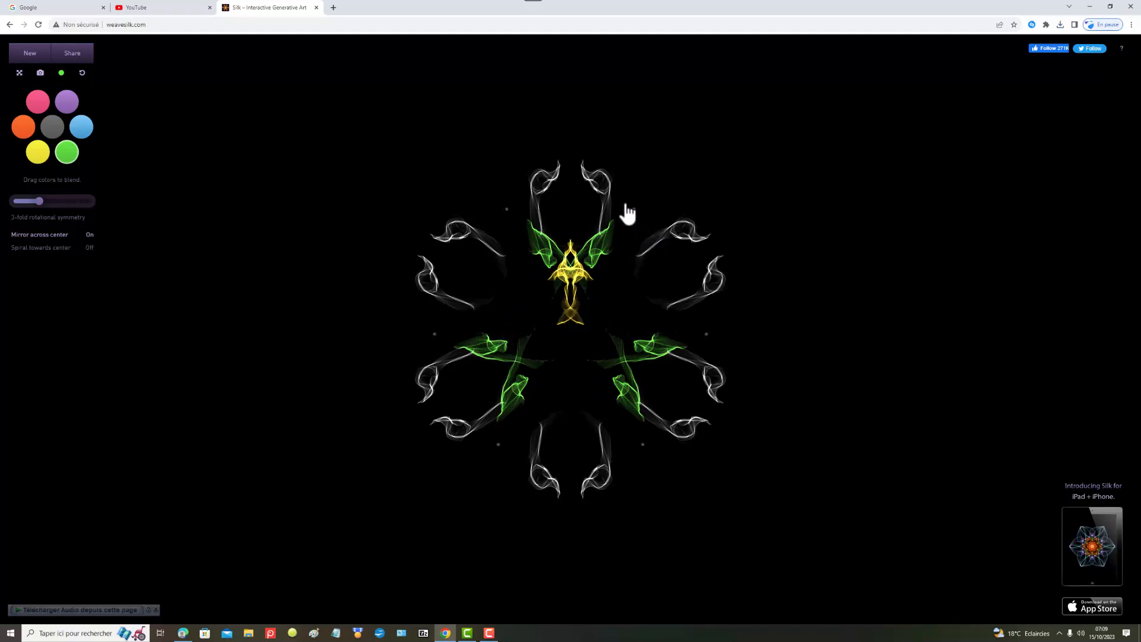
# - Save the new artwork as a PNG image named "création artistique 4.png" in the Screenpresso folder
pyautogui.rightClick(510, 291)
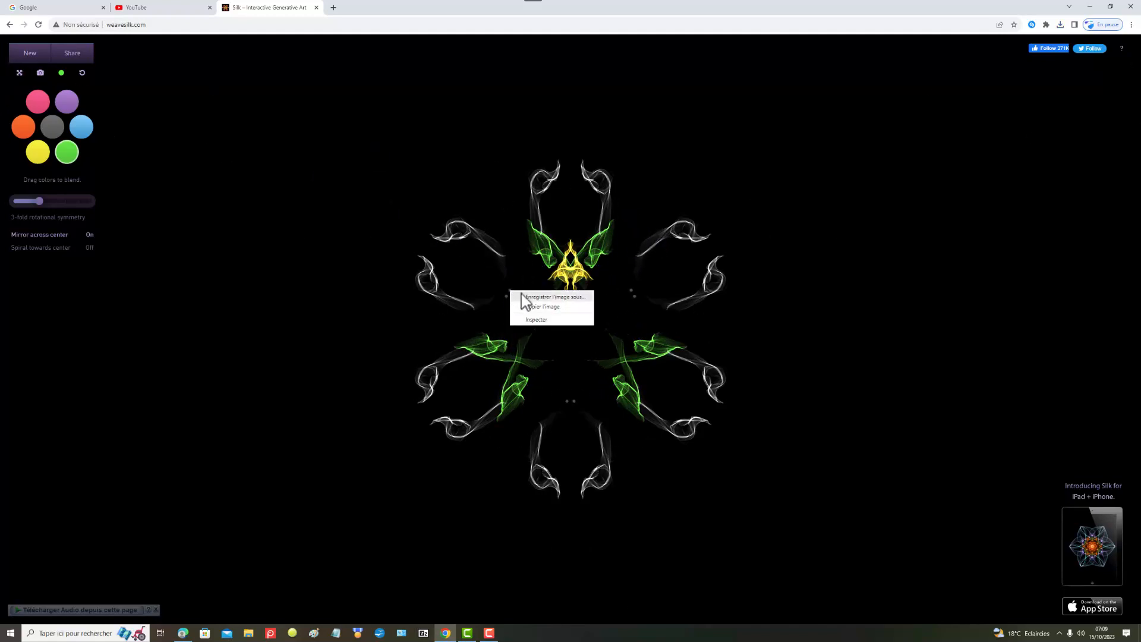
pyautogui.click(554, 303)
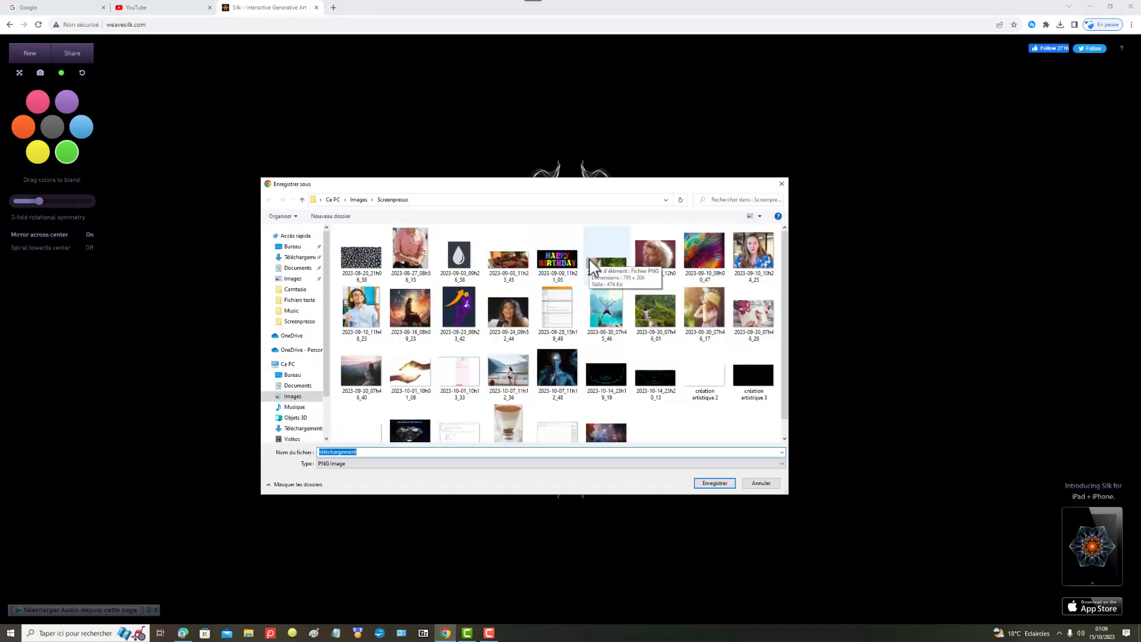
pyautogui.write('c')
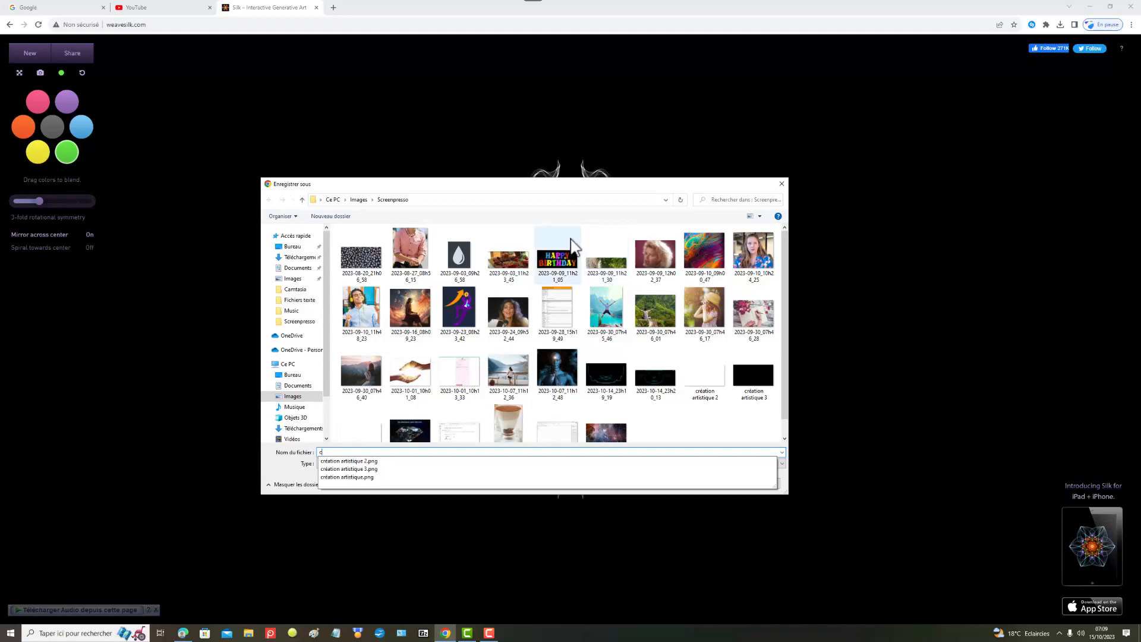
pyautogui.click(371, 461)
pyautogui.click(366, 453)
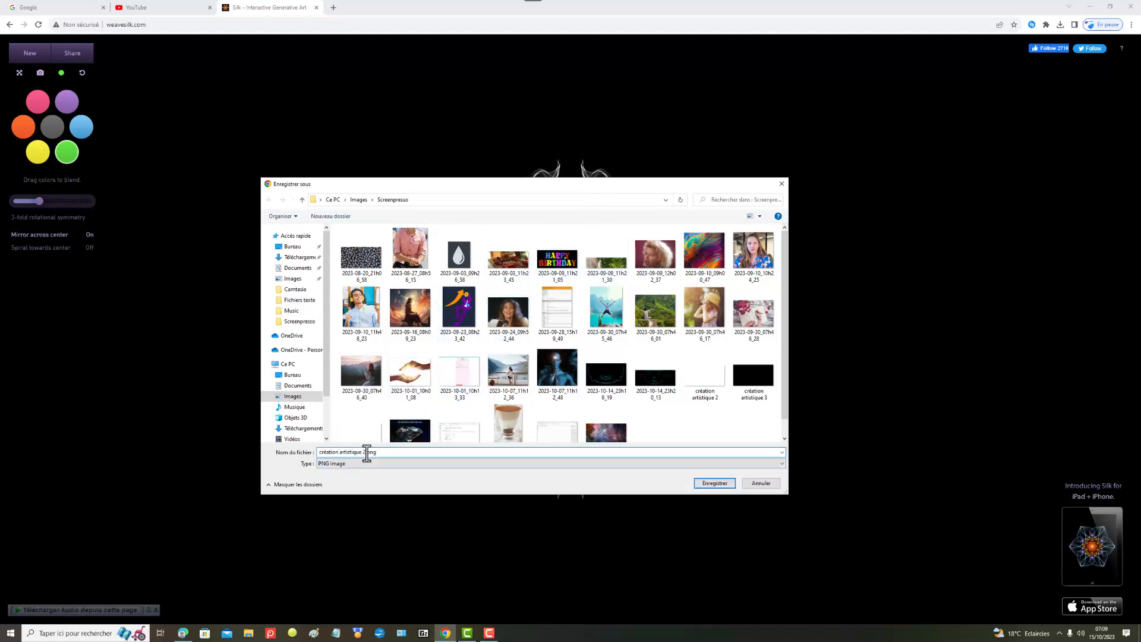
pyautogui.write('4')
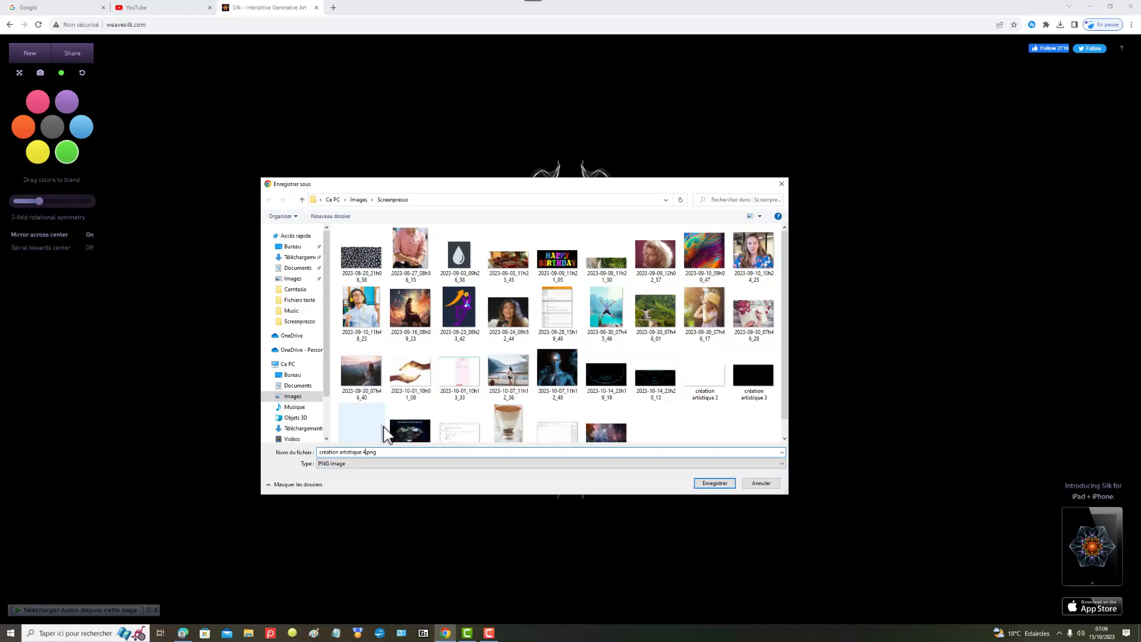
pyautogui.click(705, 484)
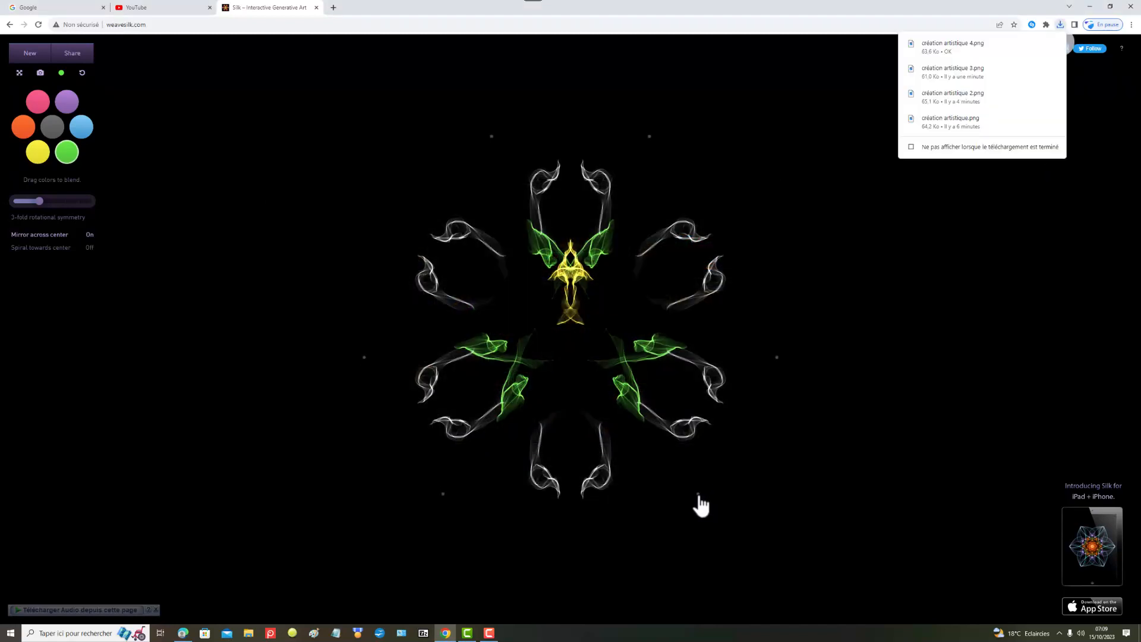